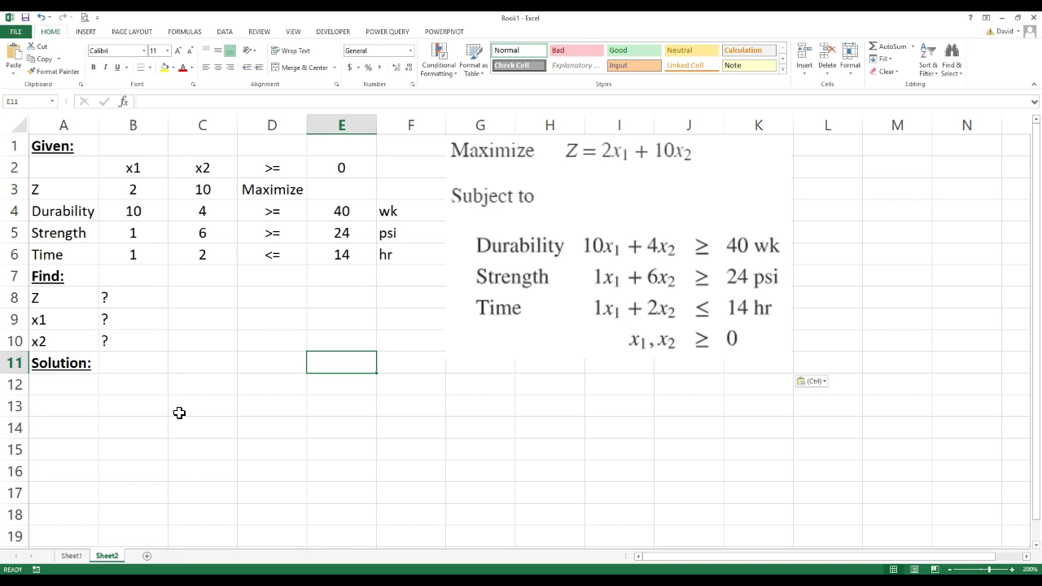
# - Nudge the LP equations picture slightly left and down beside the Given table
pyautogui.moveTo(602, 214)
pyautogui.mouseDown()
pyautogui.moveTo(580, 252)
pyautogui.moveTo(610, 214)
pyautogui.mouseUp()
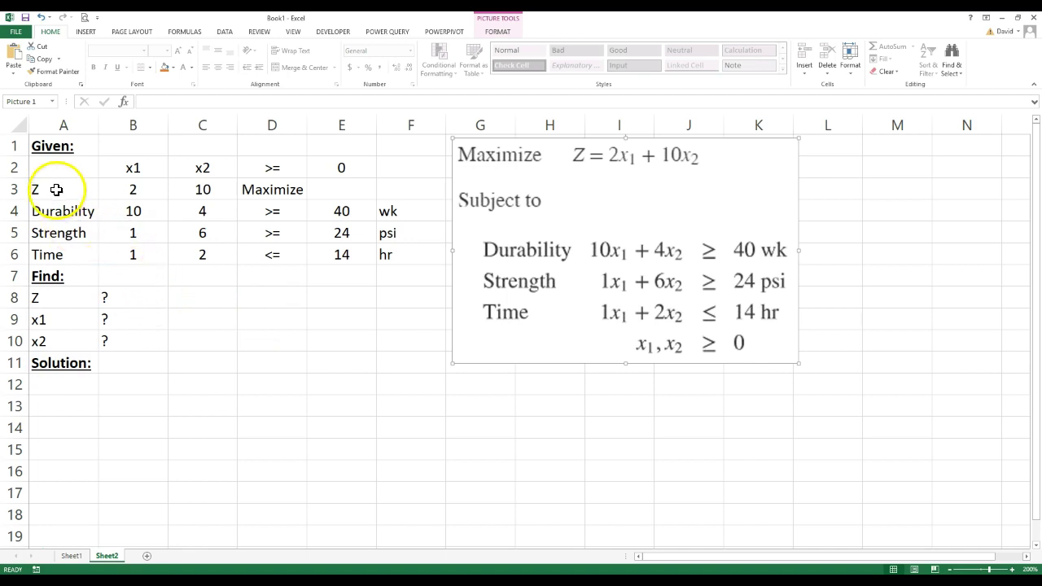
# - Copy the labels Z, Durability, Strength, Time from A3:A6 into A12:A15
pyautogui.moveTo(59, 191); pyautogui.dragTo(58, 242)
pyautogui.rightClick(59, 242)
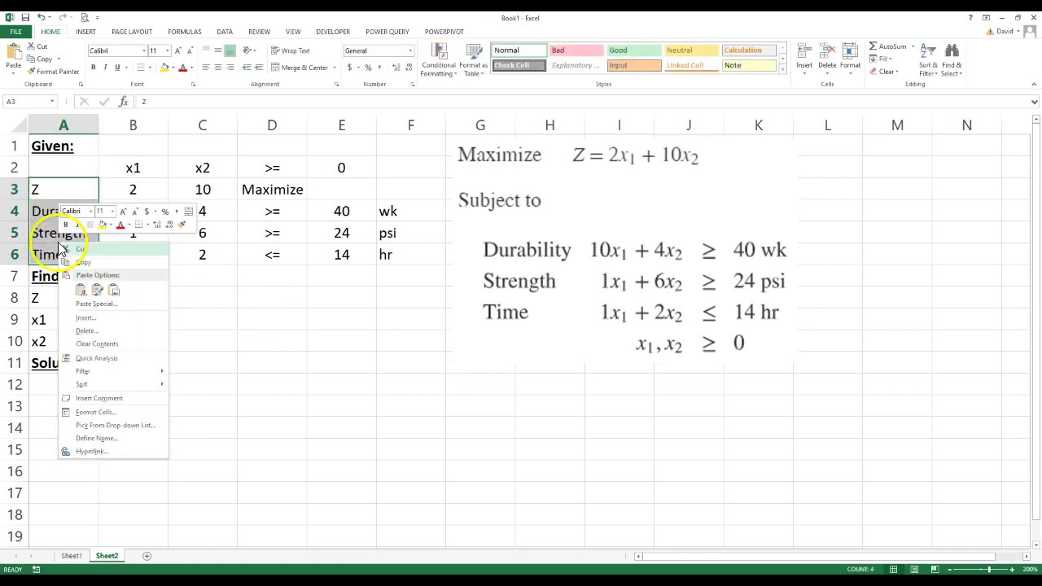
pyautogui.click(84, 265)
pyautogui.click(51, 383)
pyautogui.rightClick(51, 384)
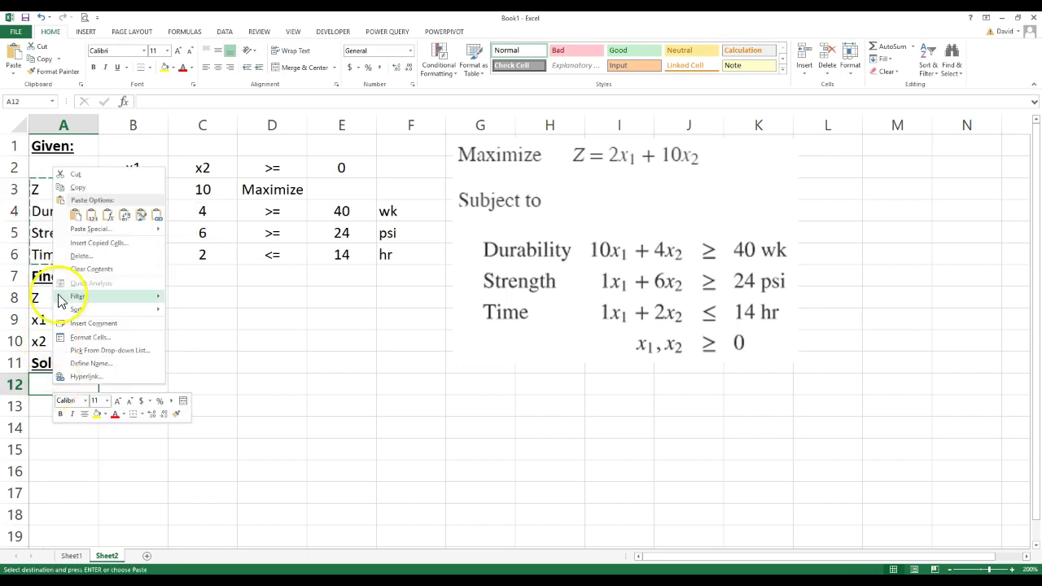
pyautogui.click(76, 214)
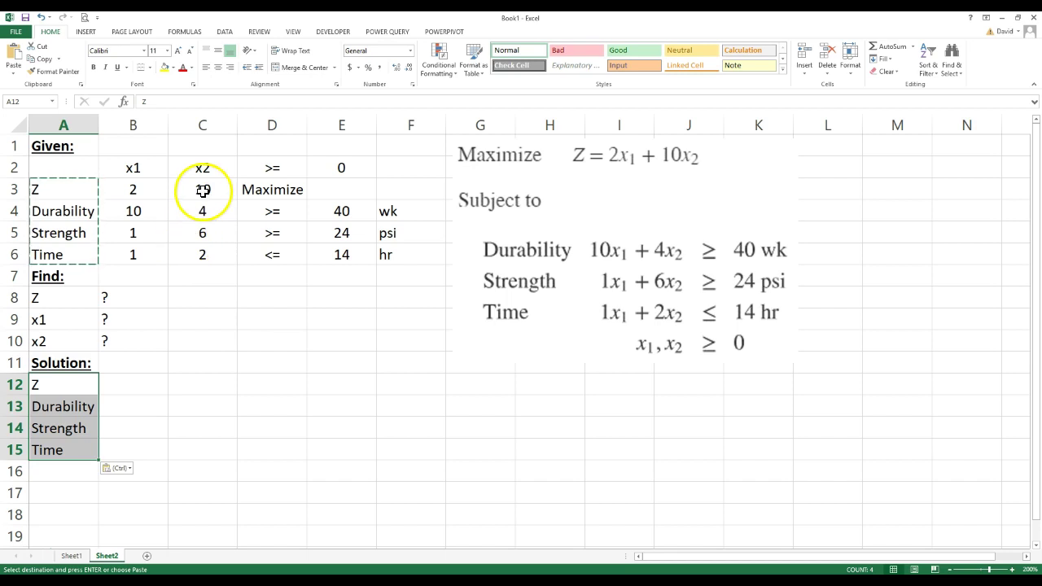
# - Copy the Maximize, constraint signs, limits and units block from D3:F6 to C12
pyautogui.moveTo(277, 188); pyautogui.dragTo(390, 251)
pyautogui.rightClick(390, 251)
pyautogui.click(392, 275)
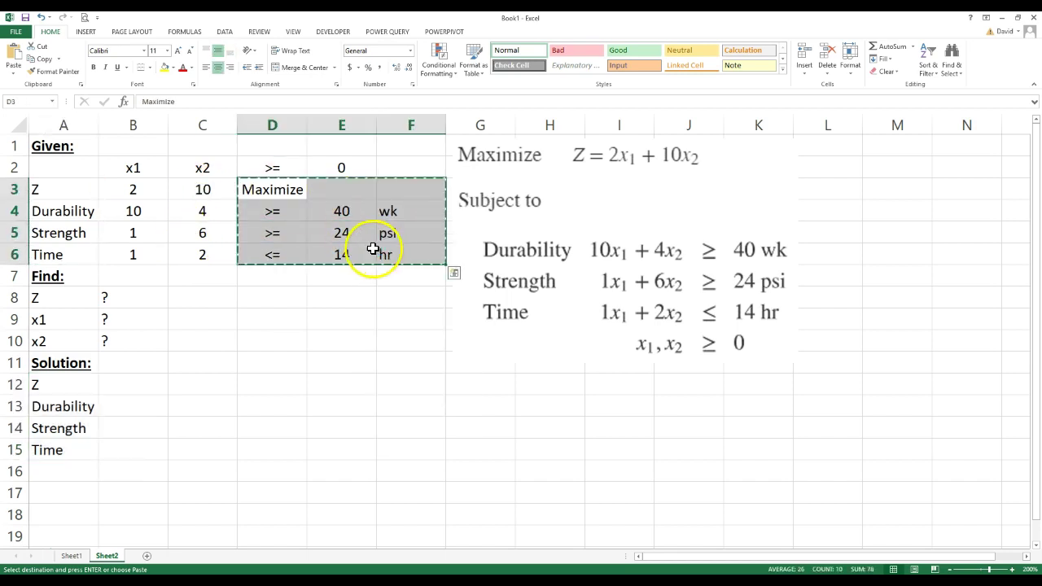
pyautogui.click(200, 381)
pyautogui.rightClick(200, 381)
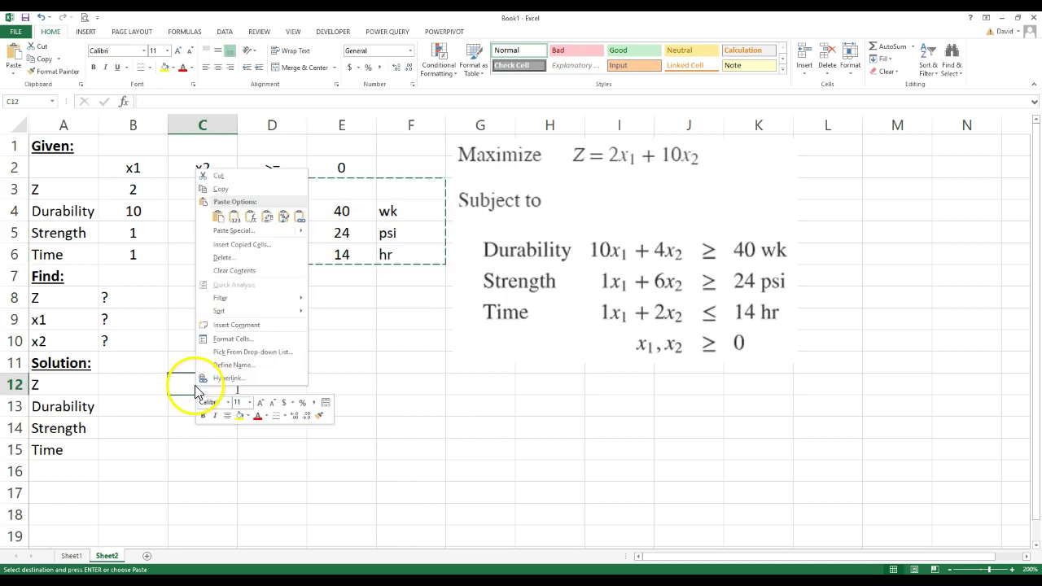
pyautogui.click(219, 218)
pyautogui.click(205, 533)
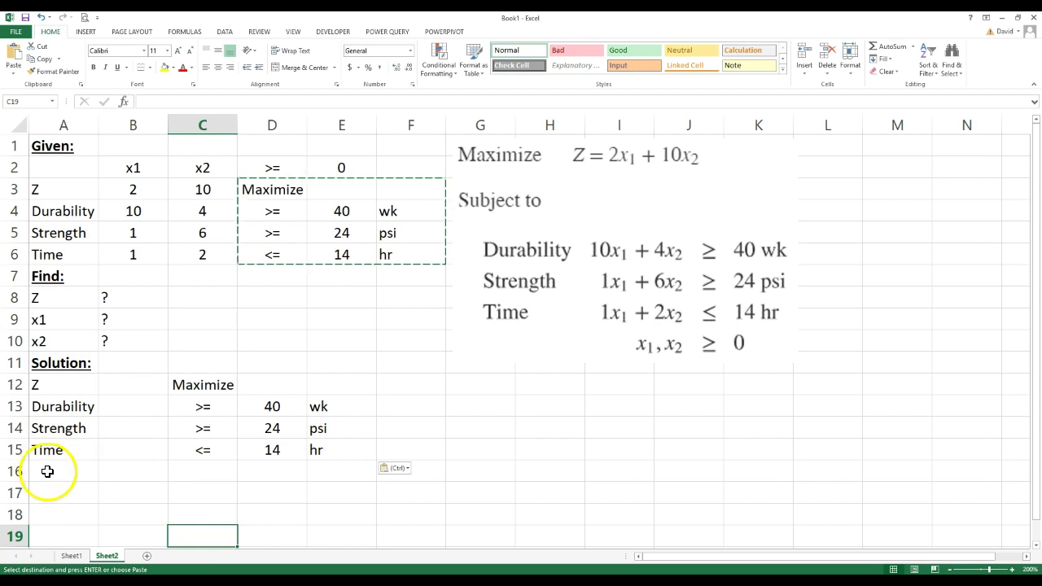
# - Copy the x1 and x2 labels from A9:A10 into A16:A17
pyautogui.moveTo(50, 319); pyautogui.dragTo(56, 333)
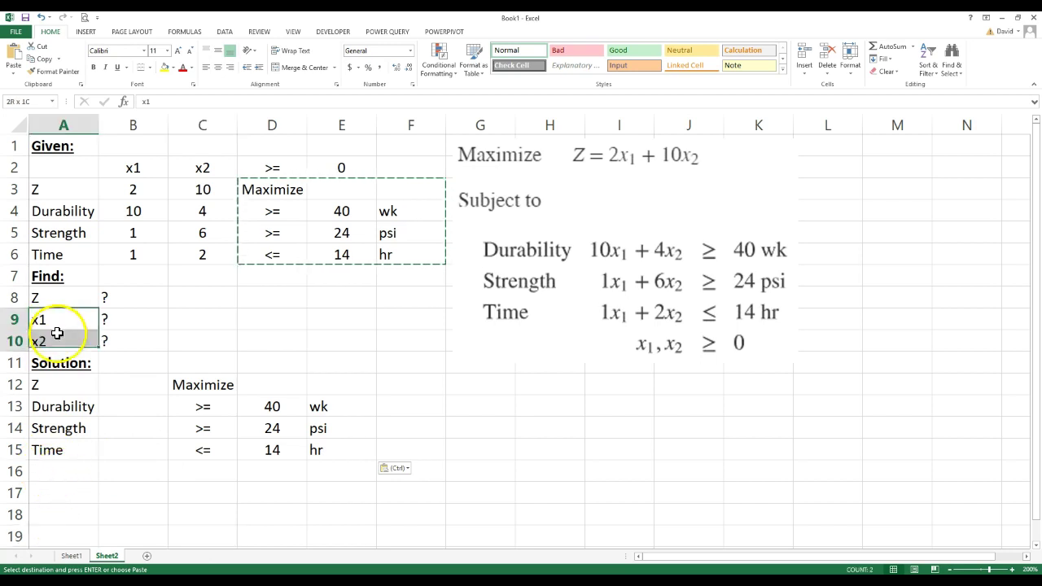
pyautogui.rightClick(57, 336)
pyautogui.click(72, 357)
pyautogui.click(43, 466)
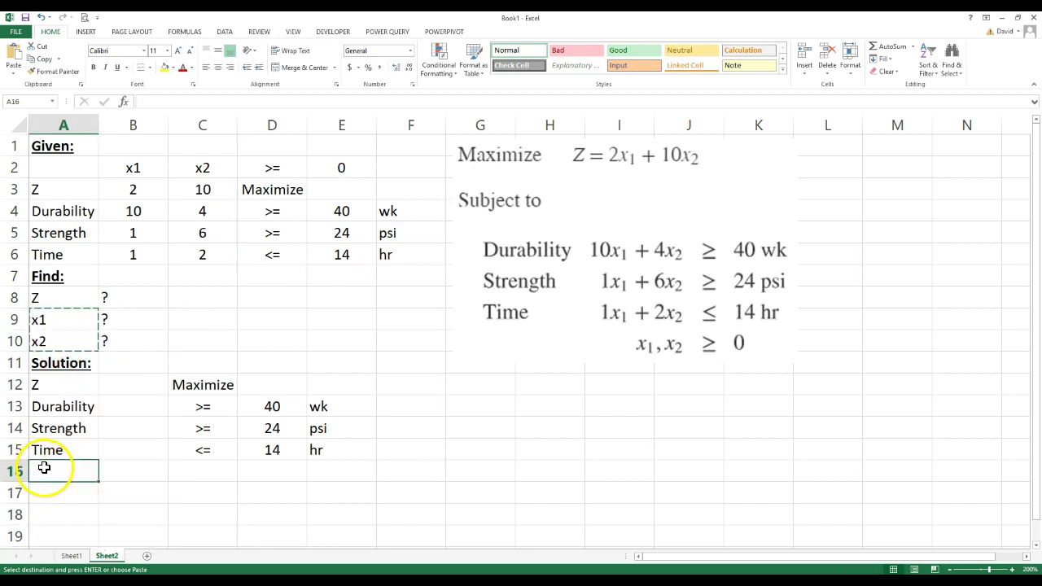
pyautogui.rightClick(50, 461)
pyautogui.click(68, 299)
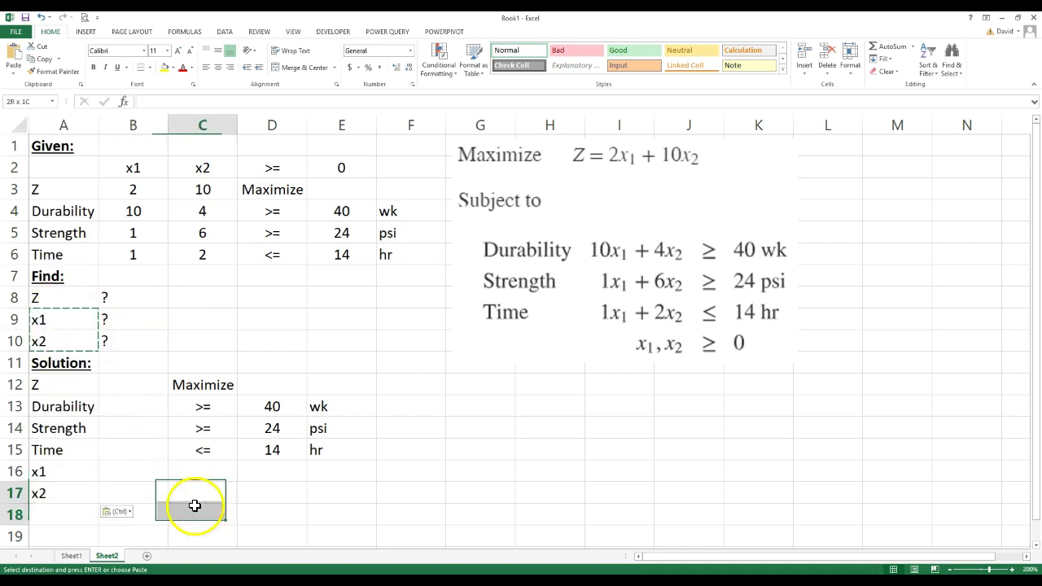
pyautogui.click(143, 477)
# - Enter 3 as the trial value for x1 in B16 and x2 in B17
pyautogui.write('3')
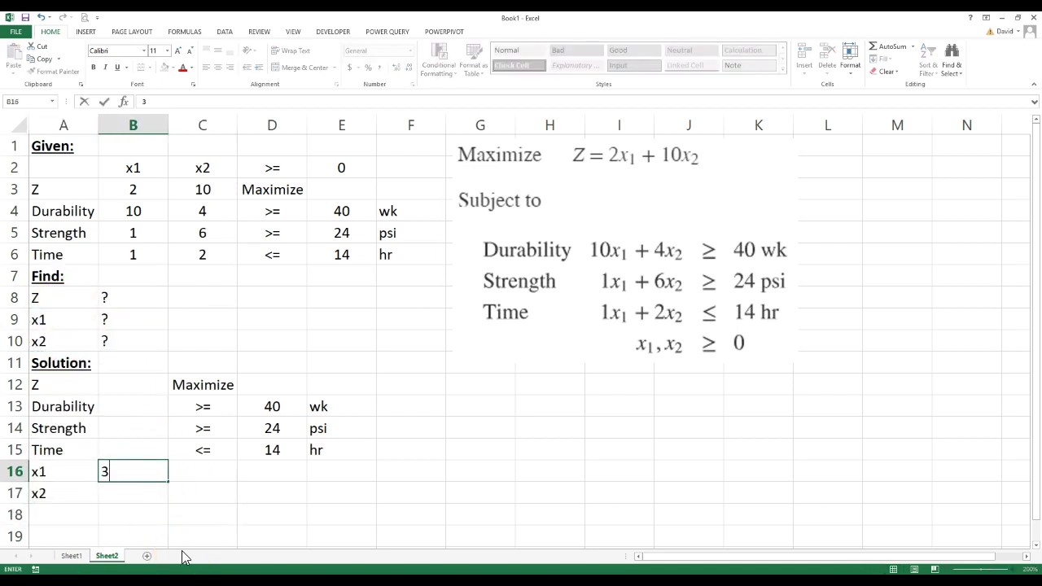
pyautogui.press('Return')
pyautogui.write('3')
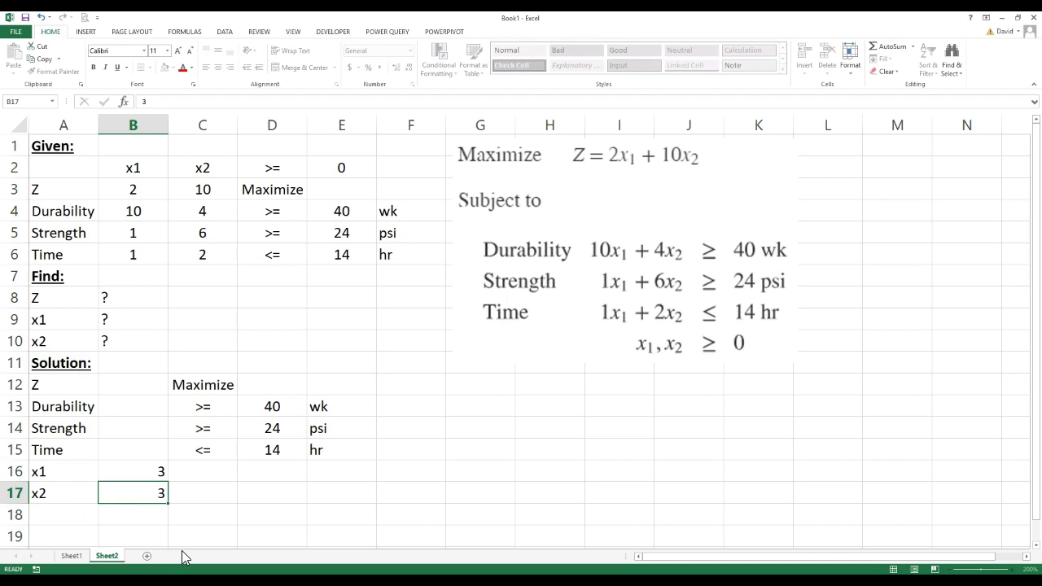
pyautogui.press('Up')
pyautogui.click(135, 389)
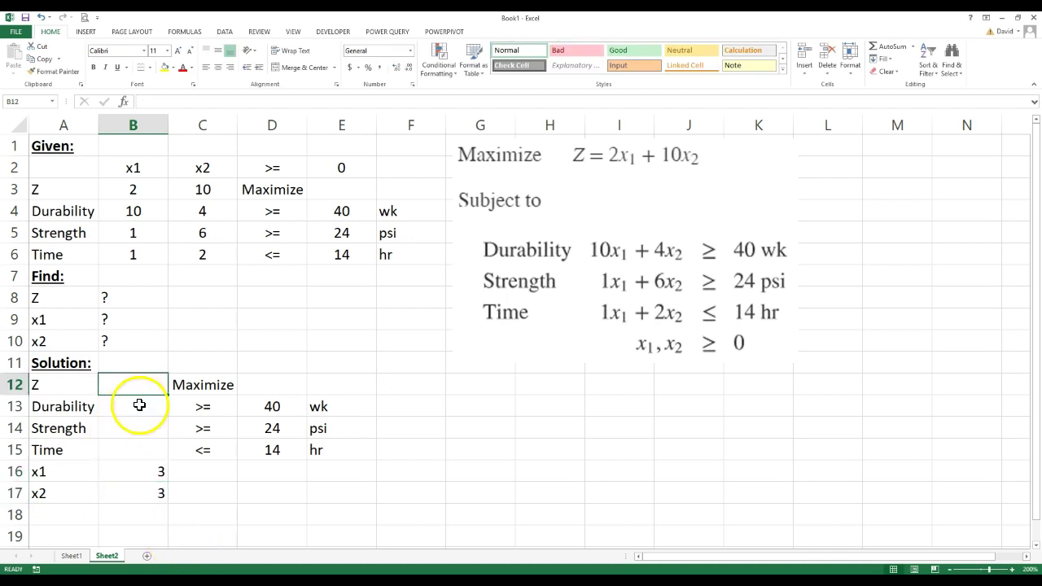
pyautogui.moveTo(140, 470)
pyautogui.mouseDown()
pyautogui.moveTo(140, 492)
pyautogui.moveTo(158, 472)
pyautogui.moveTo(150, 488)
pyautogui.mouseUp()
pyautogui.click(217, 492)
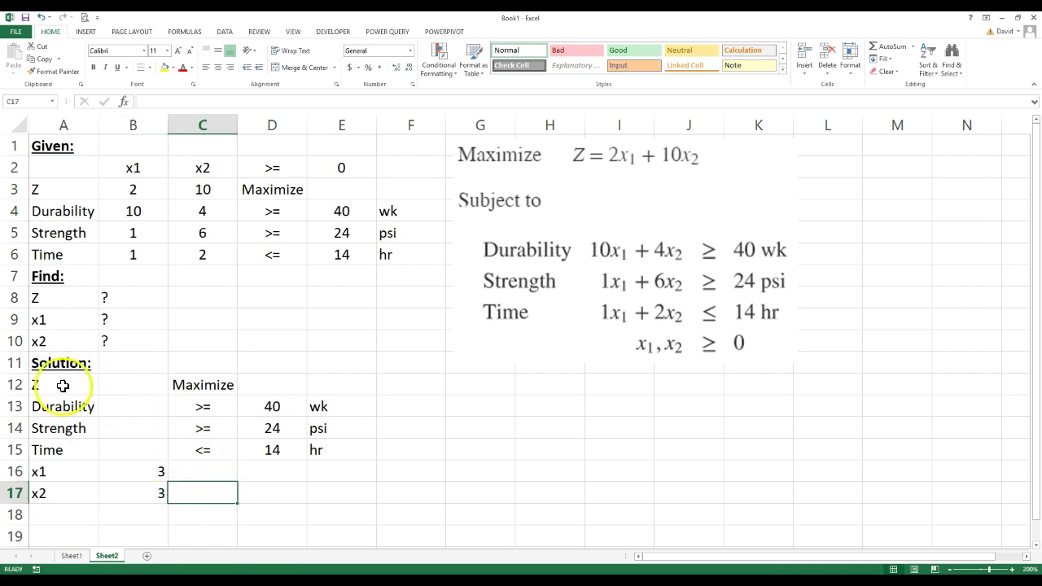
pyautogui.moveTo(63, 383); pyautogui.dragTo(312, 491)
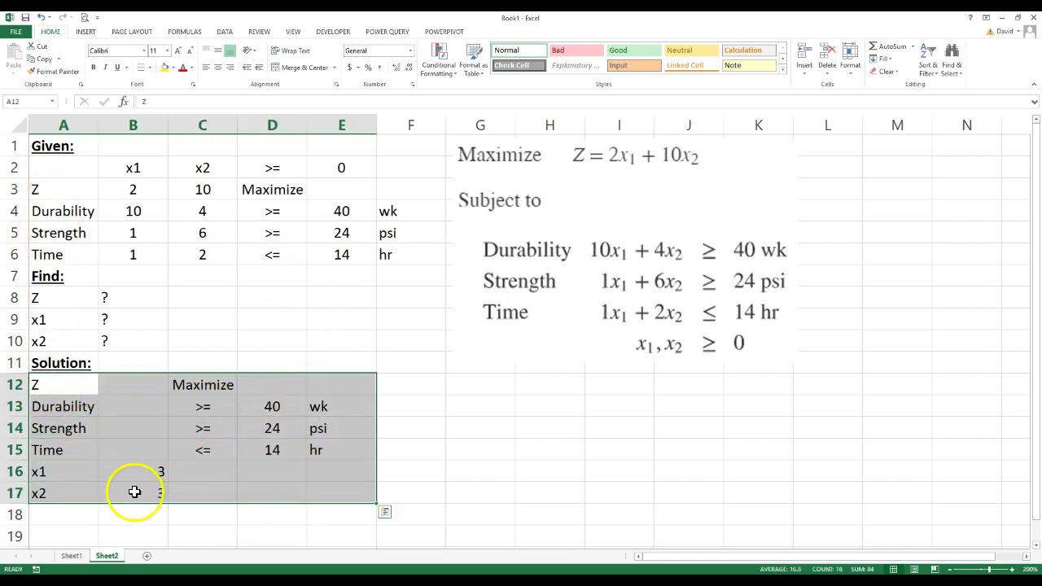
# - Array-enter =MMULT(B3:C6,B16:B17) in B12:B15, giving 36, 42, 21 and 9
pyautogui.click(121, 391)
pyautogui.moveTo(121, 393); pyautogui.dragTo(118, 447)
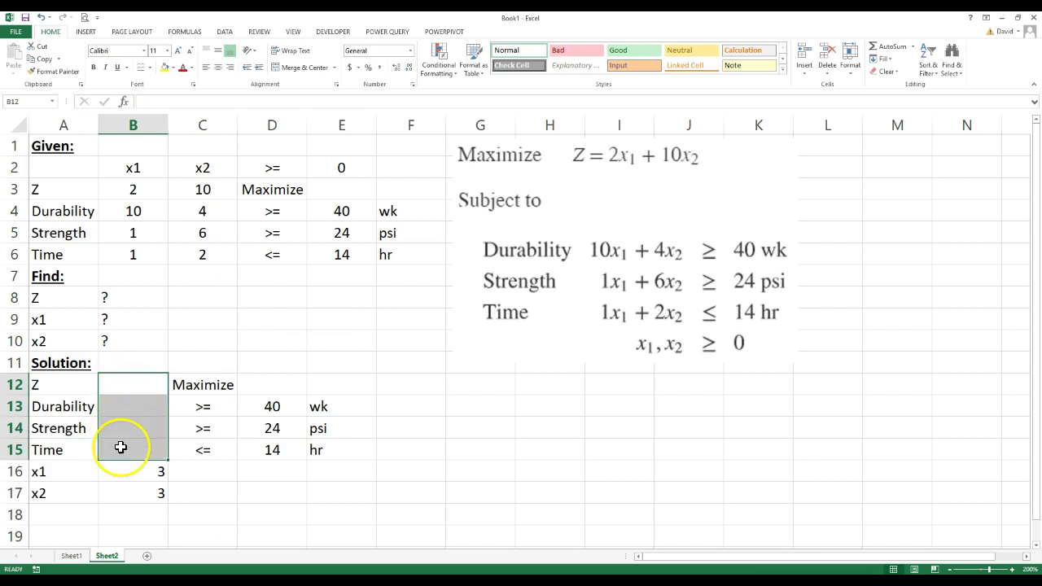
pyautogui.write('=')
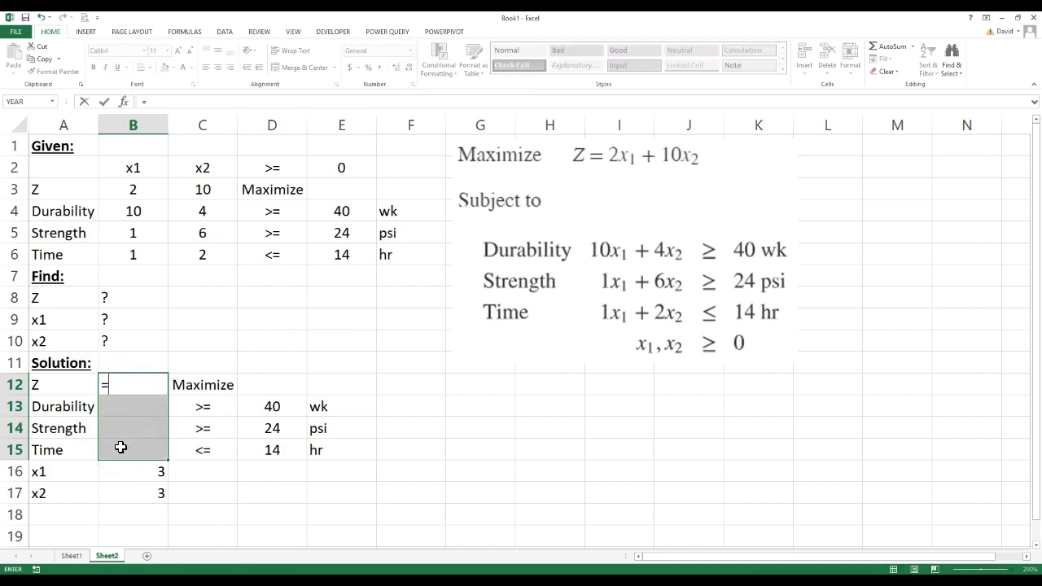
pyautogui.write('mm')
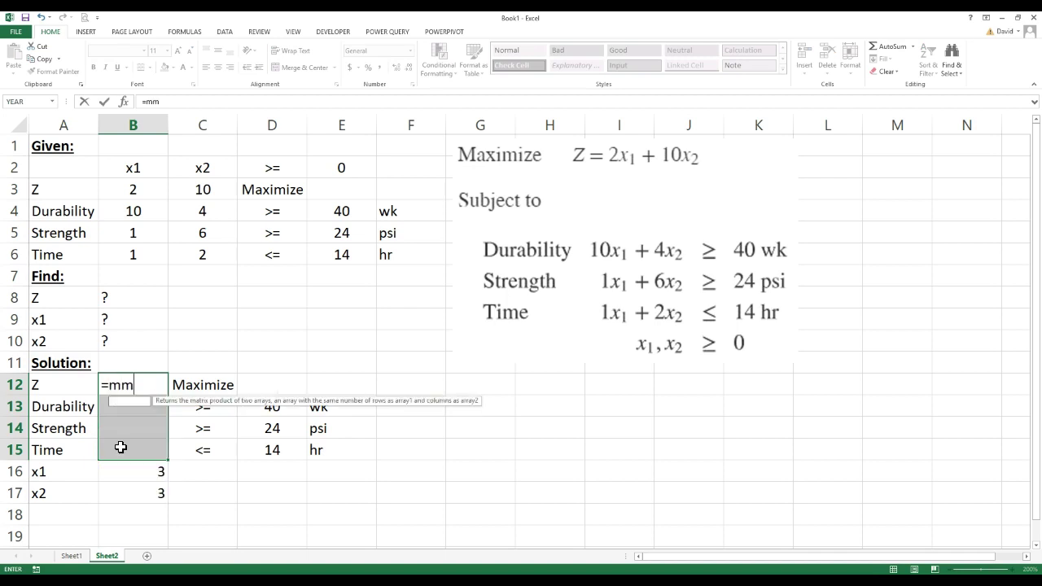
pyautogui.write('ult(')
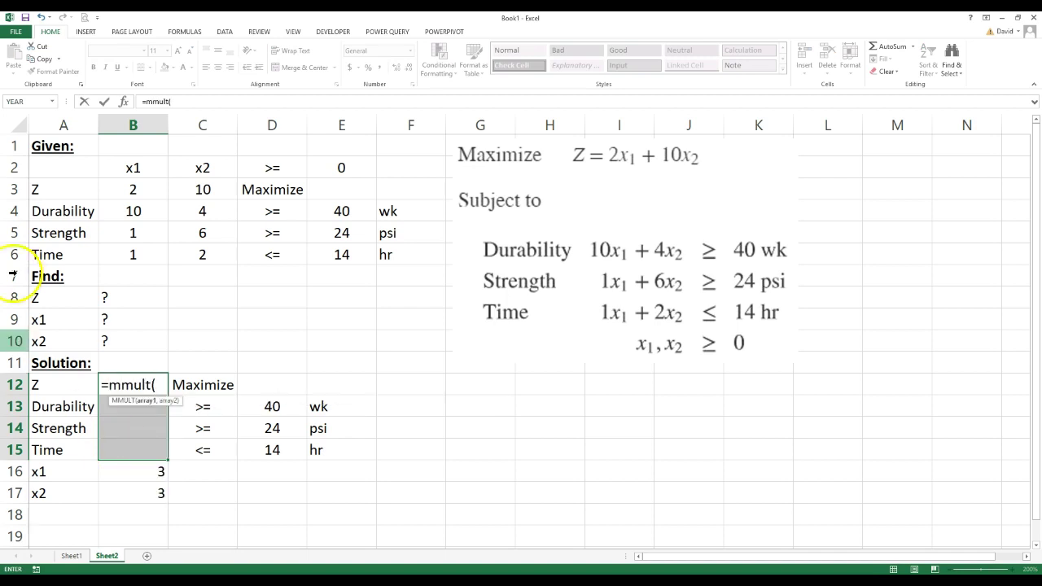
pyautogui.moveTo(122, 192); pyautogui.dragTo(195, 267)
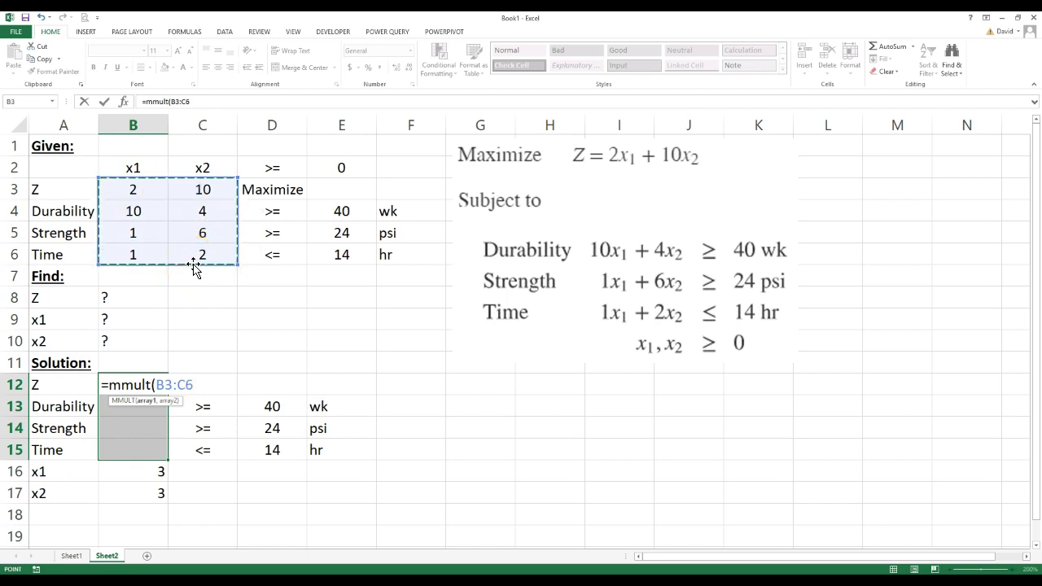
pyautogui.write(',')
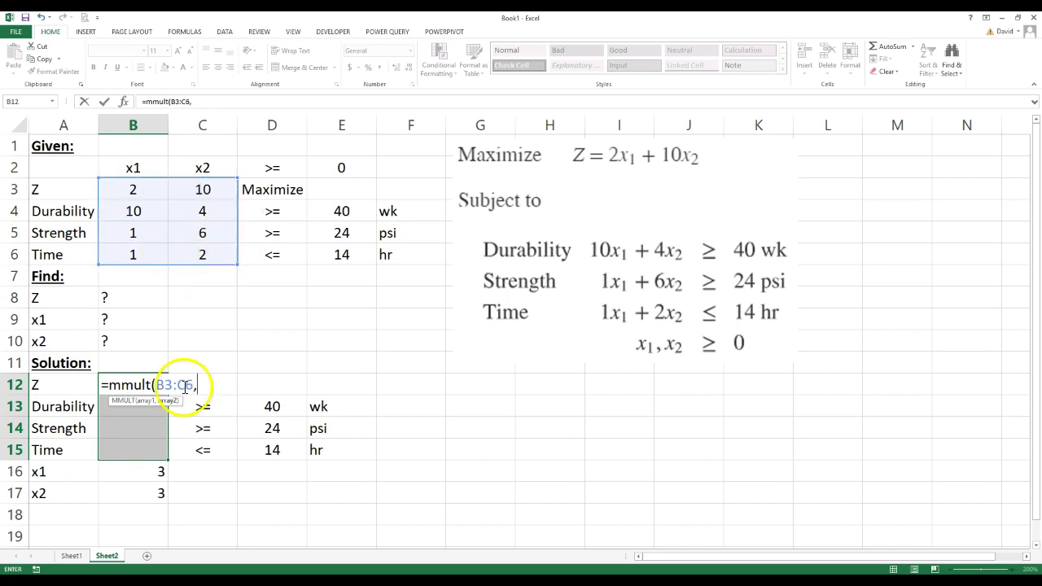
pyautogui.moveTo(132, 472); pyautogui.dragTo(133, 491)
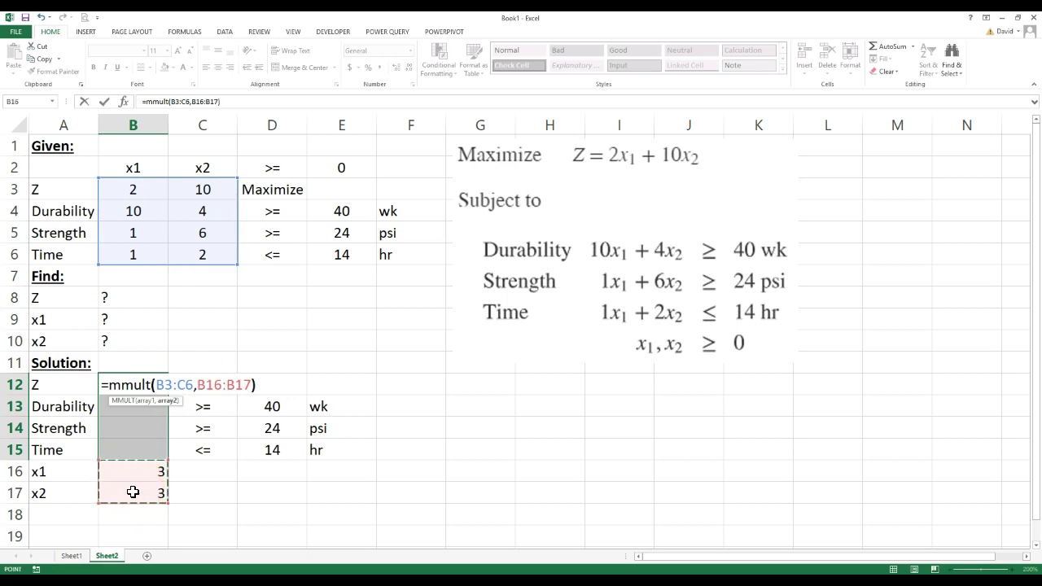
pyautogui.write(')')
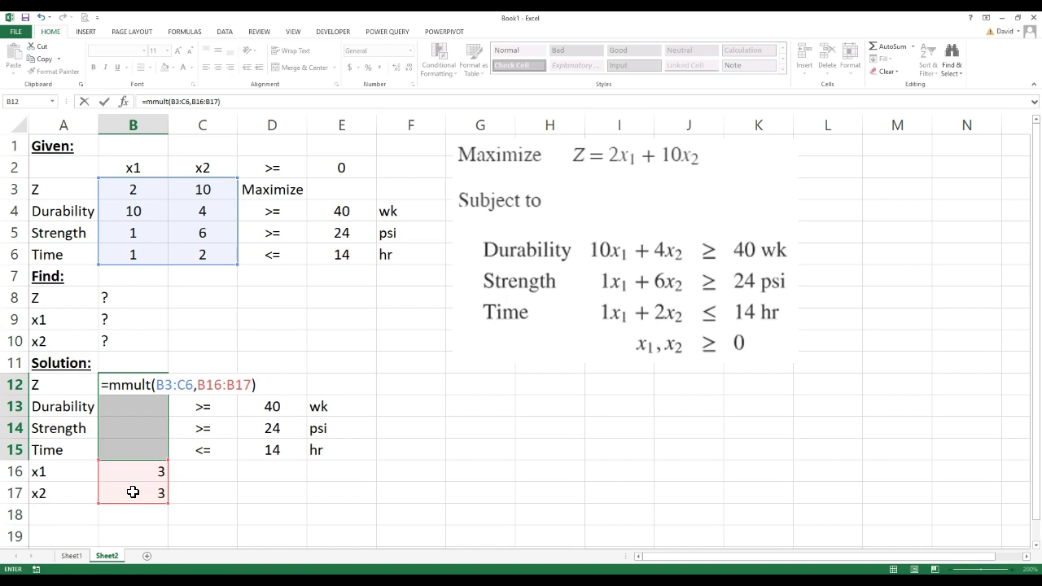
pyautogui.hotkey('ctrl', 'shift', 'Return')
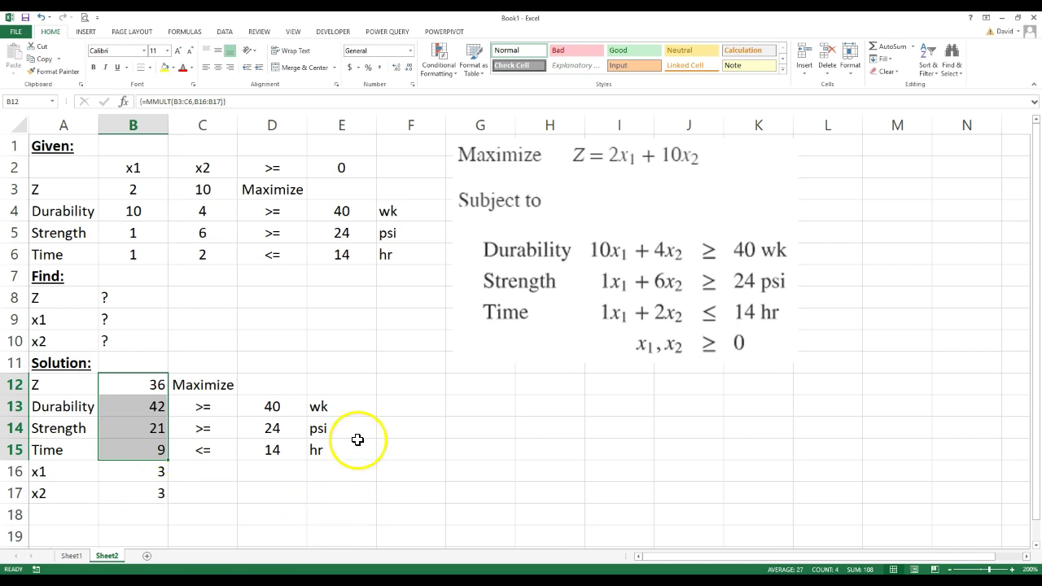
pyautogui.click(222, 361)
# - Add the note "cntl-shift-enter" in C11 beside the array results
pyautogui.write('cntl-shift-ente')
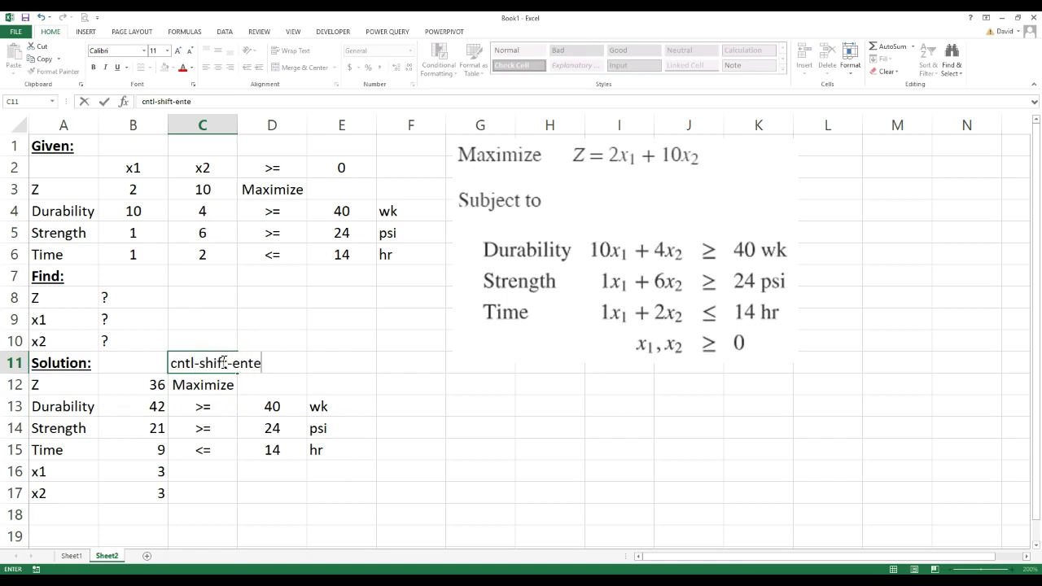
pyautogui.write('r')
pyautogui.press('Return')
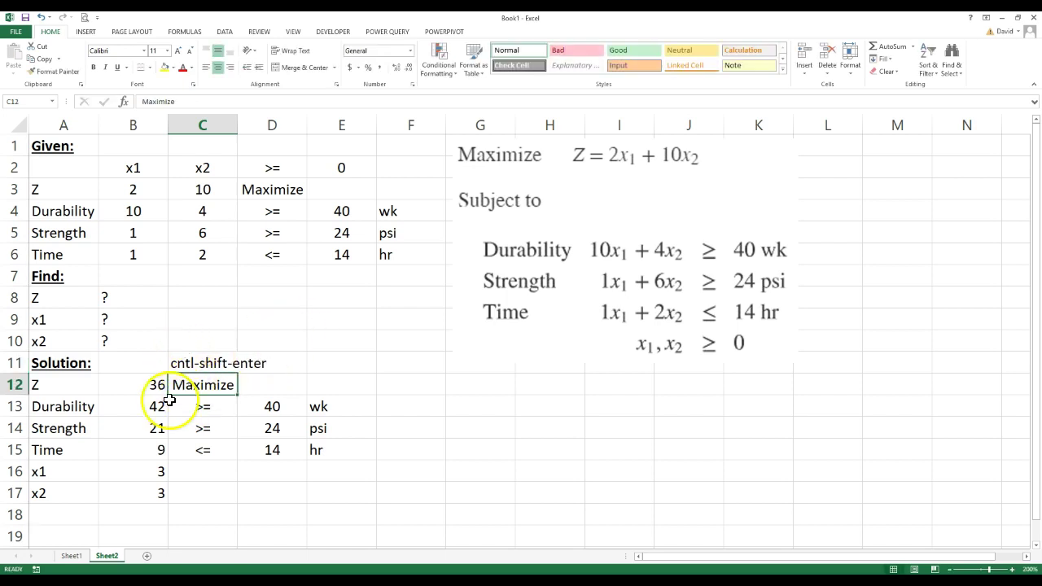
pyautogui.moveTo(145, 388); pyautogui.dragTo(132, 444)
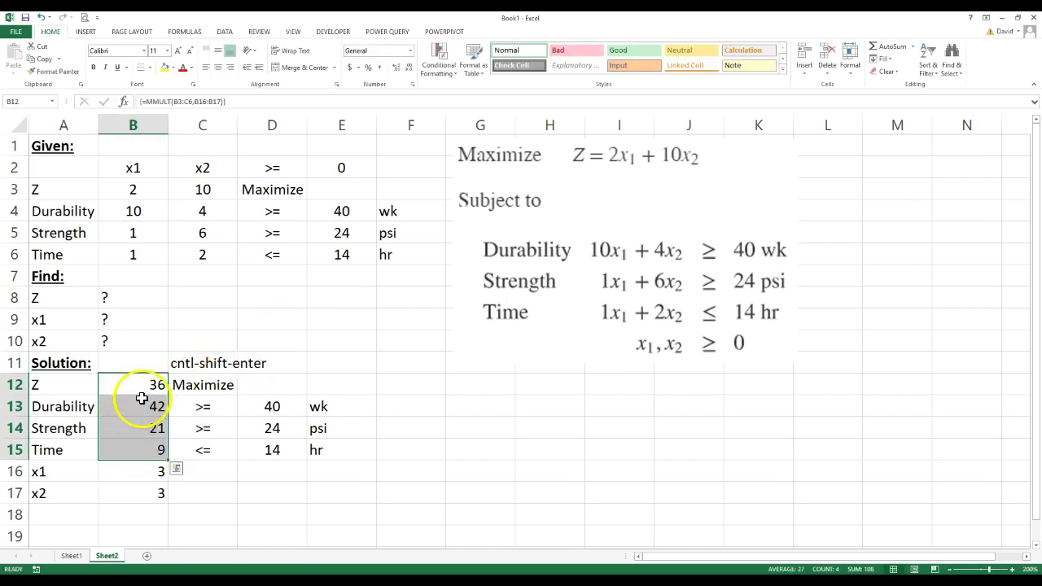
pyautogui.click(334, 366)
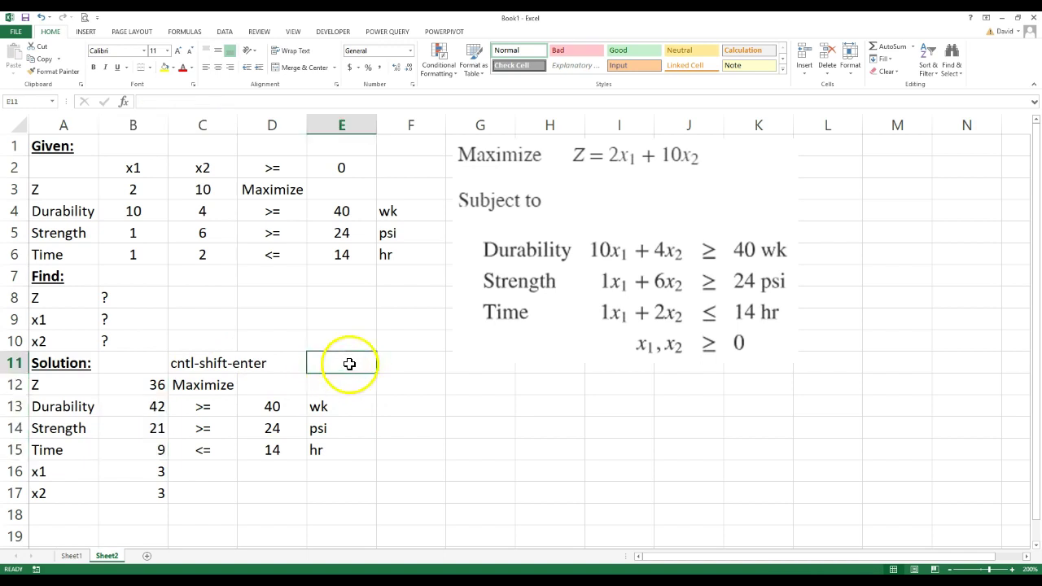
# - Show B12's array formula as text in C10 using =FORMULATEXT(B12)
pyautogui.click(205, 341)
pyautogui.write('=')
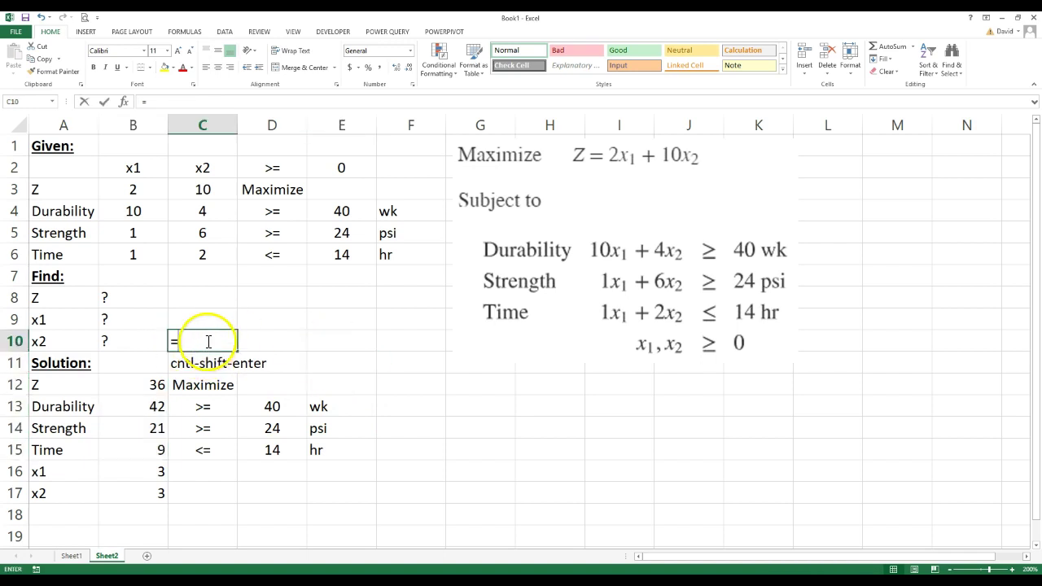
pyautogui.write('form')
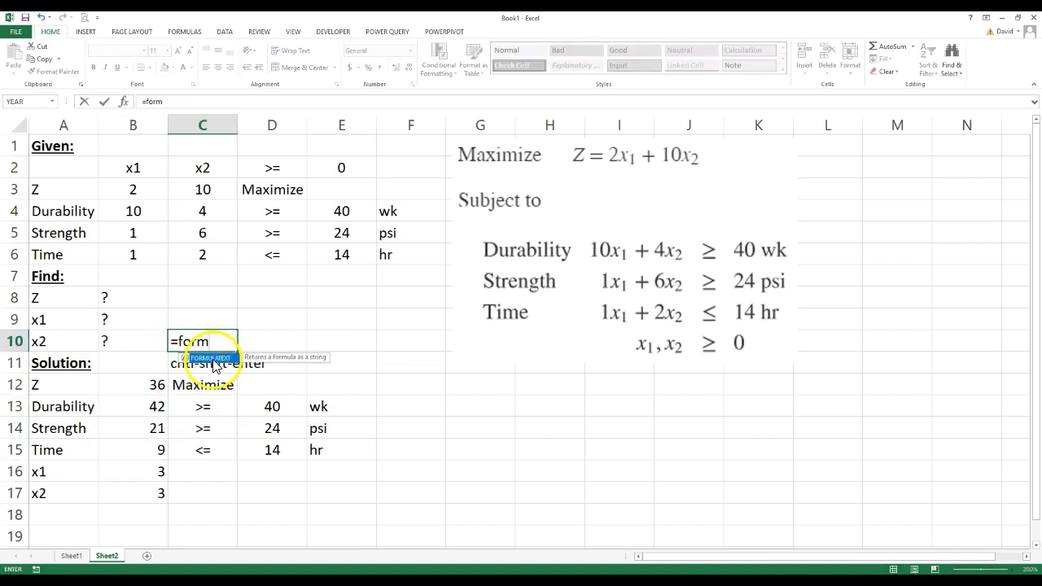
pyautogui.doubleClick(210, 359)
pyautogui.click(139, 381)
pyautogui.press('Return')
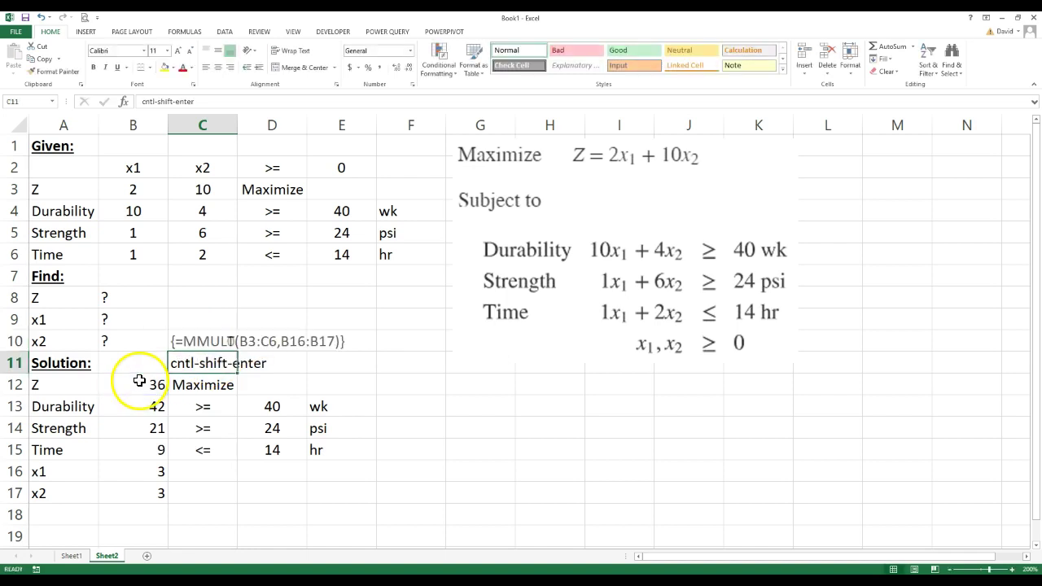
# - Inspect the B12:B15 array formula in edit mode, then cancel without changes
pyautogui.moveTo(145, 384); pyautogui.dragTo(132, 450)
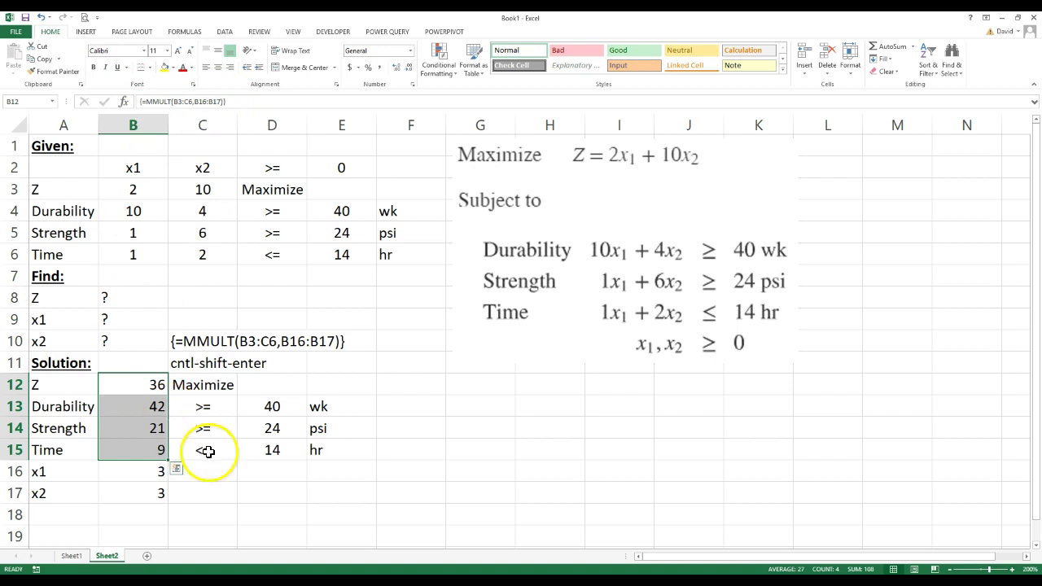
pyautogui.press('F2')
pyautogui.write('`')
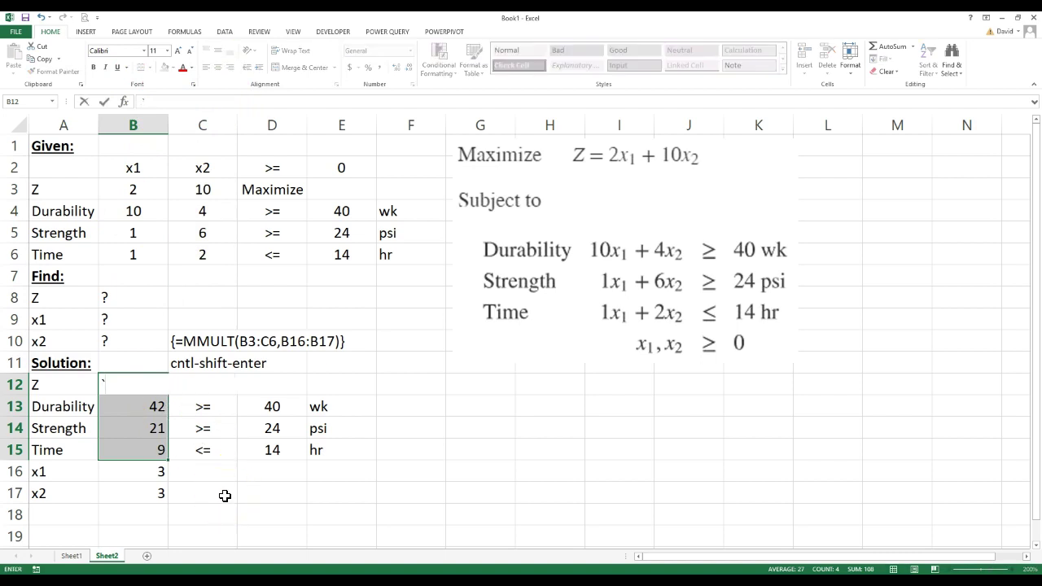
pyautogui.press('Escape')
pyautogui.click(233, 533)
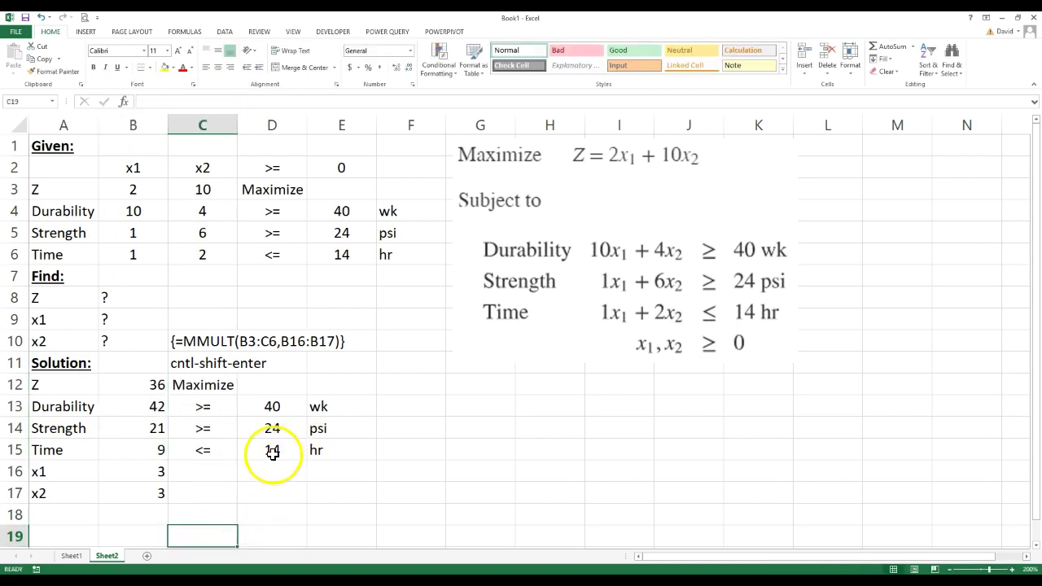
# - Enable the Solver Add-in through the Excel Options add-ins manager
pyautogui.click(226, 34)
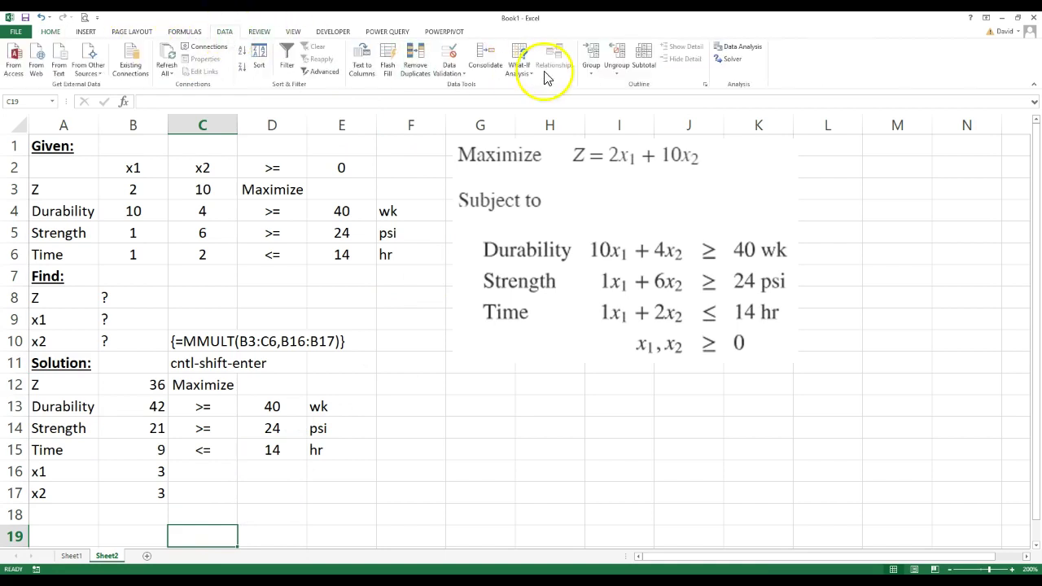
pyautogui.click(730, 62)
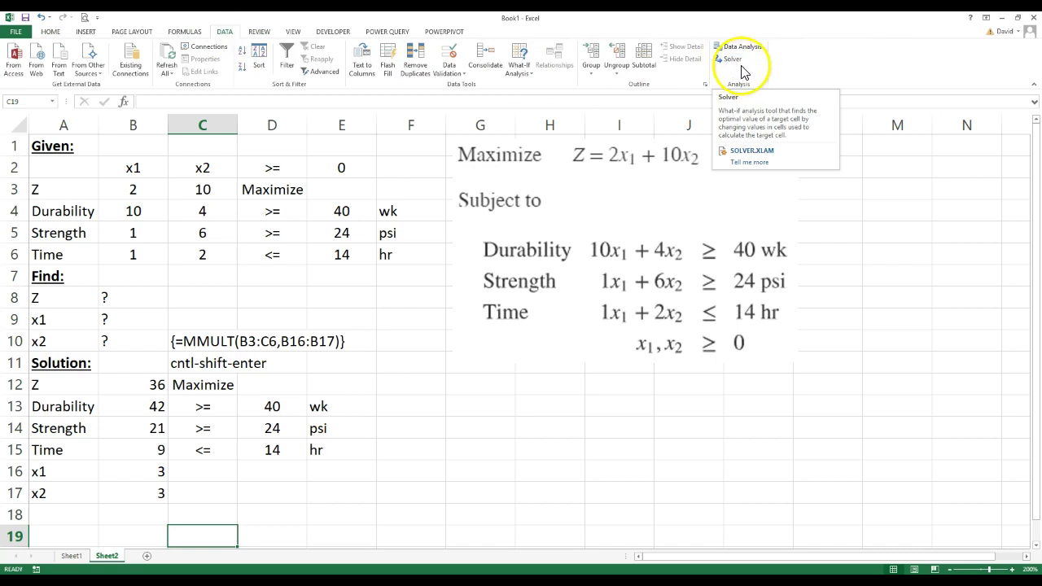
pyautogui.click(15, 32)
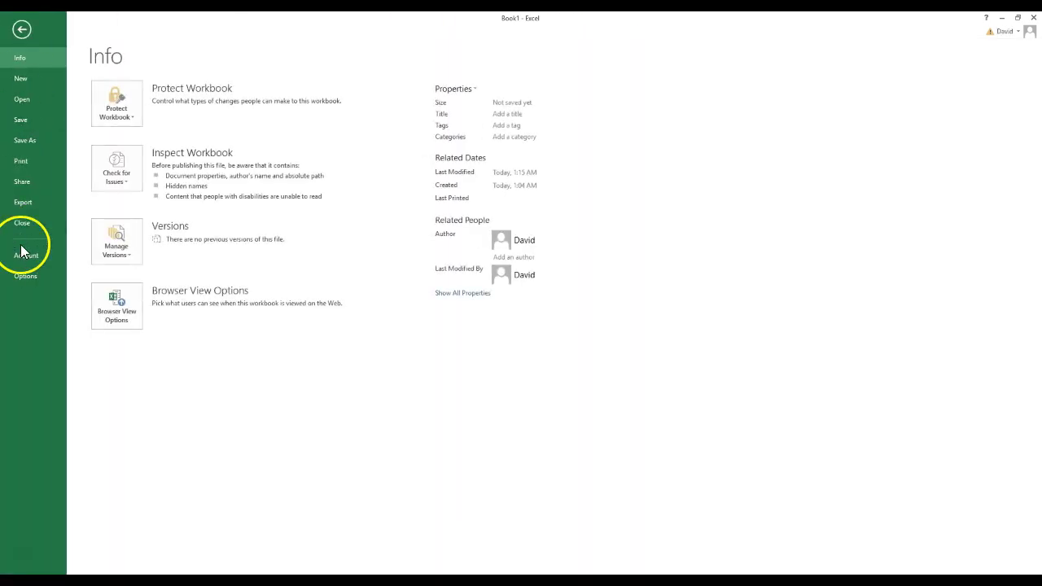
pyautogui.click(23, 275)
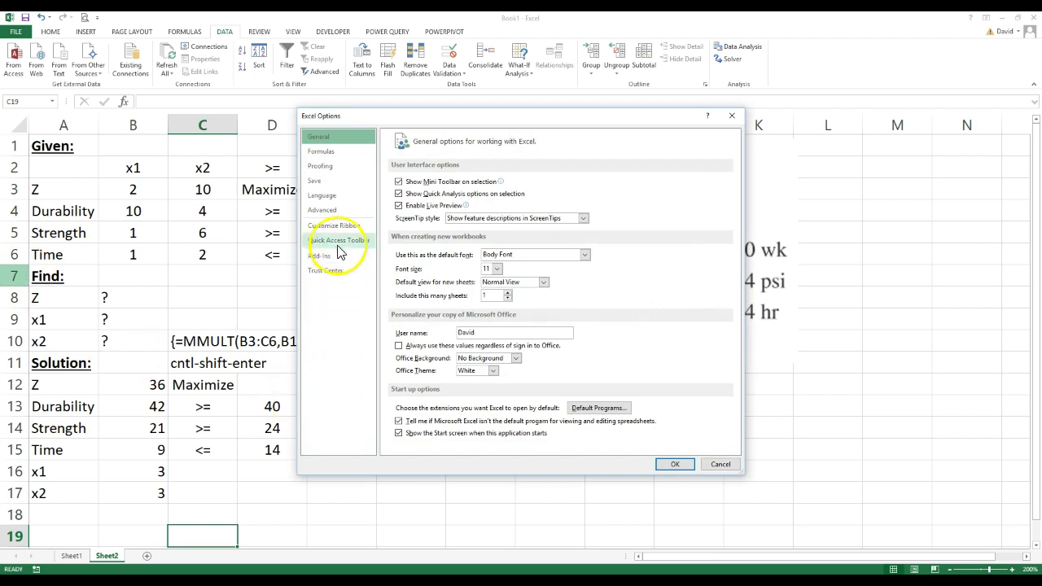
pyautogui.click(320, 257)
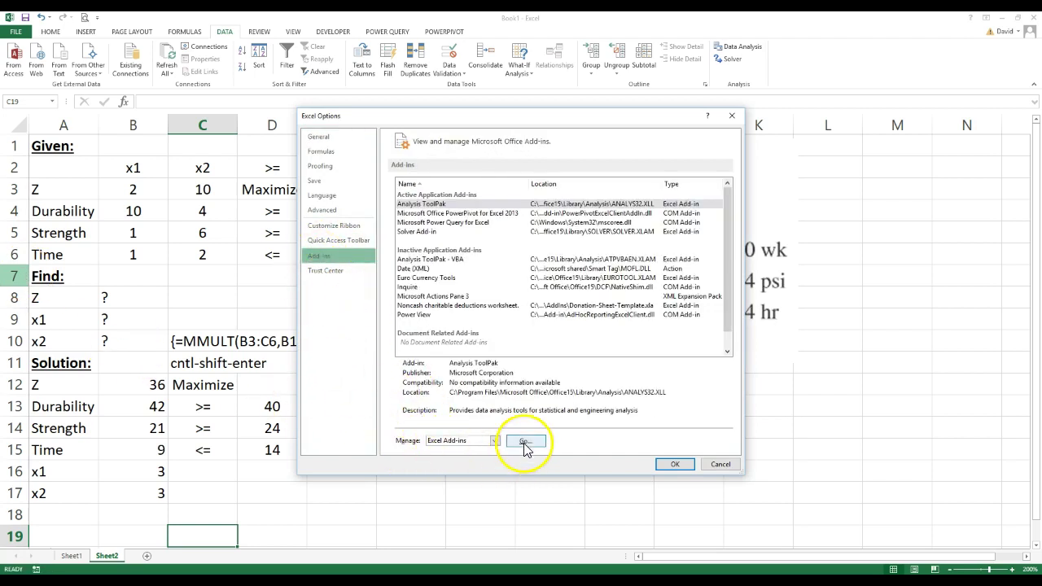
pyautogui.click(525, 440)
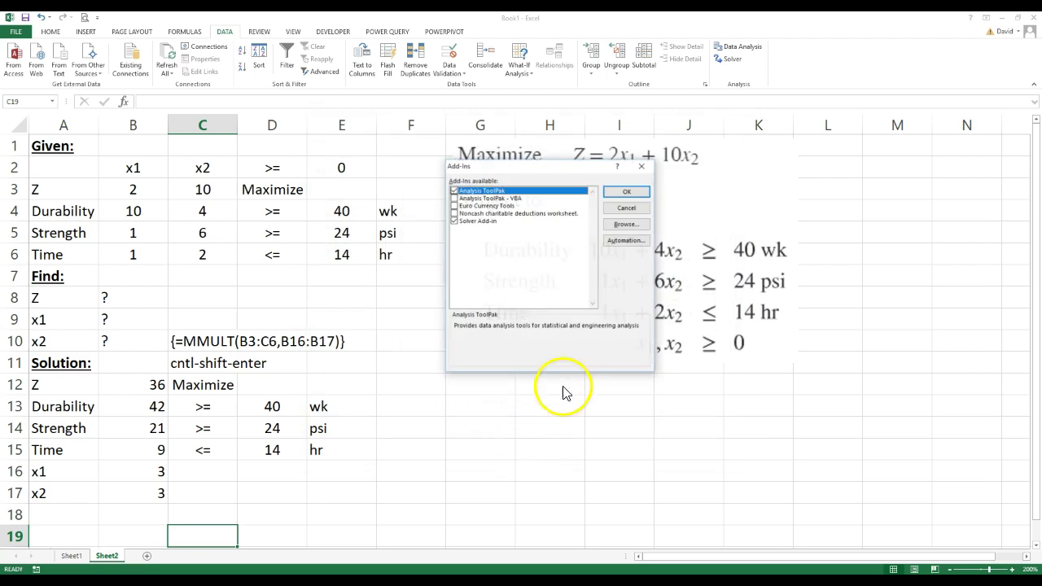
pyautogui.click(455, 221)
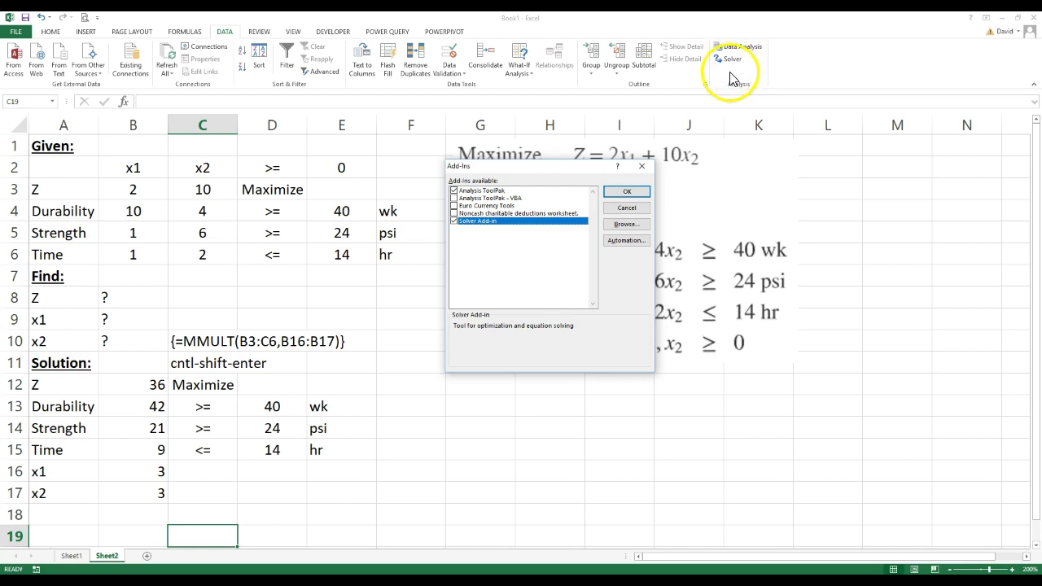
pyautogui.click(626, 191)
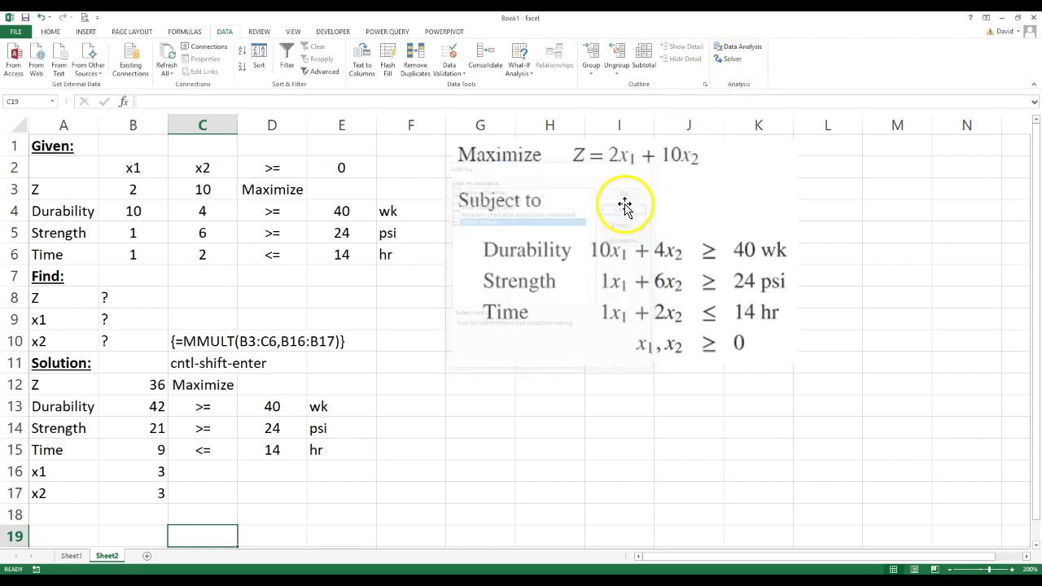
# - In Solver, maximize objective $B$12 by changing variable cells $B$16:$B$17
pyautogui.click(730, 65)
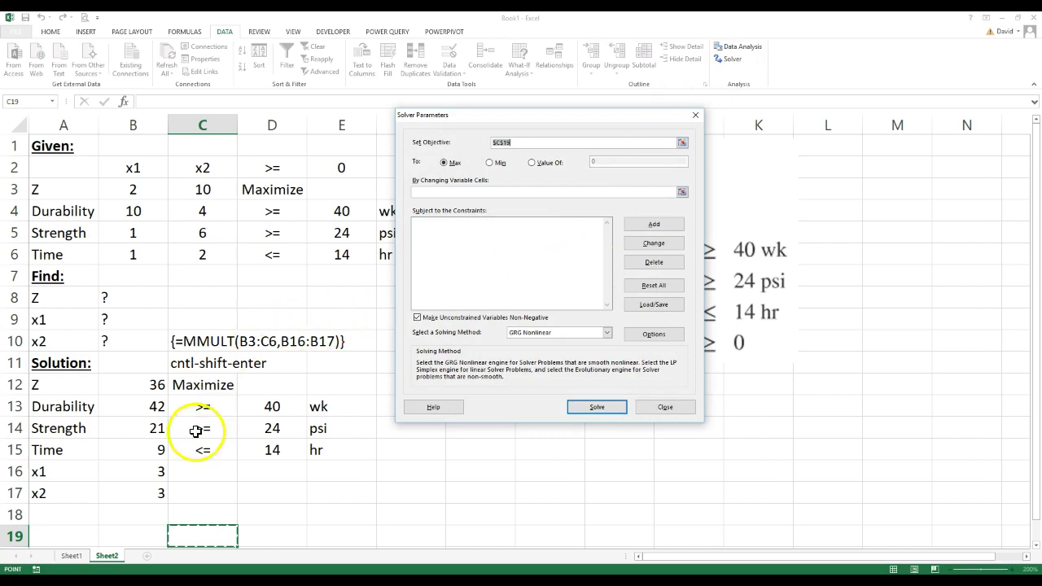
pyautogui.click(119, 387)
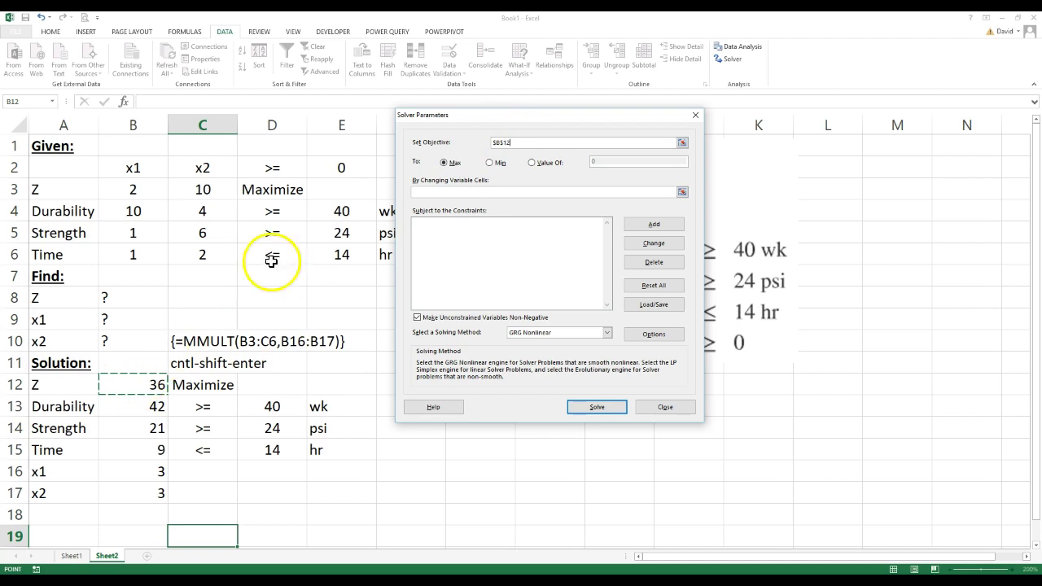
pyautogui.click(462, 192)
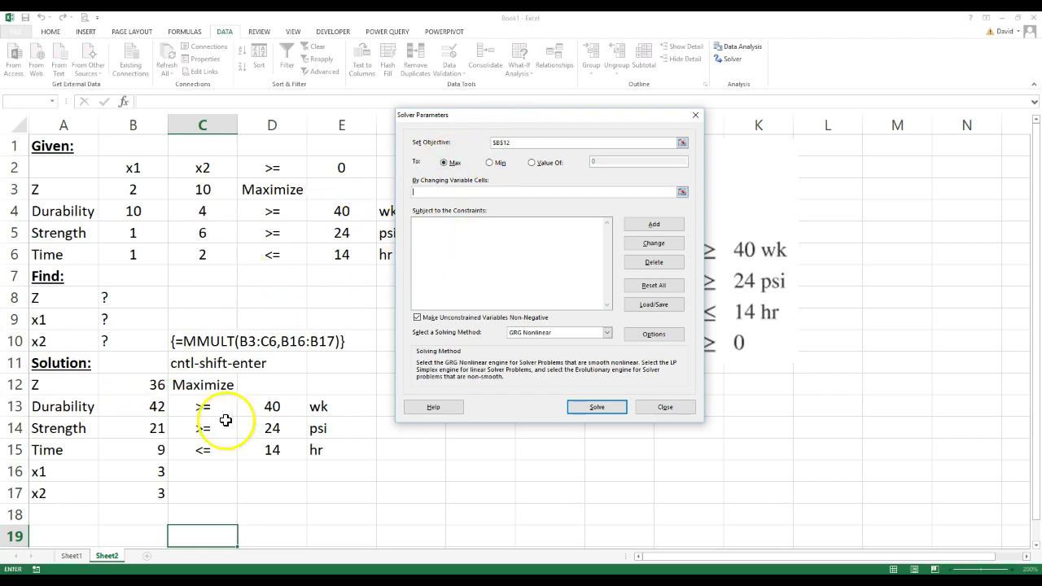
pyautogui.moveTo(146, 468); pyautogui.dragTo(143, 491)
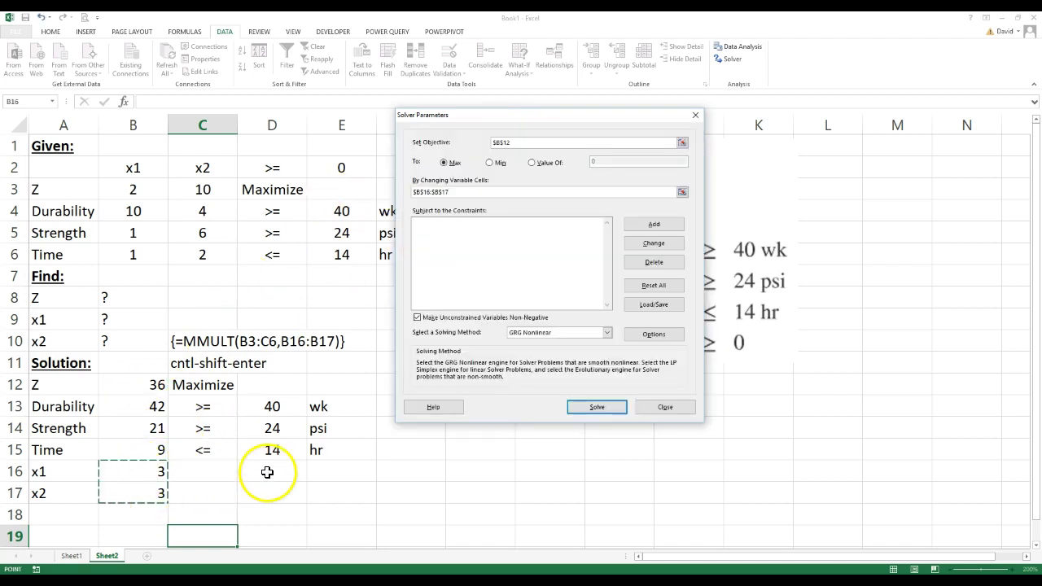
# - Add the Durability constraint B13 >= D13 (40)
pyautogui.click(651, 224)
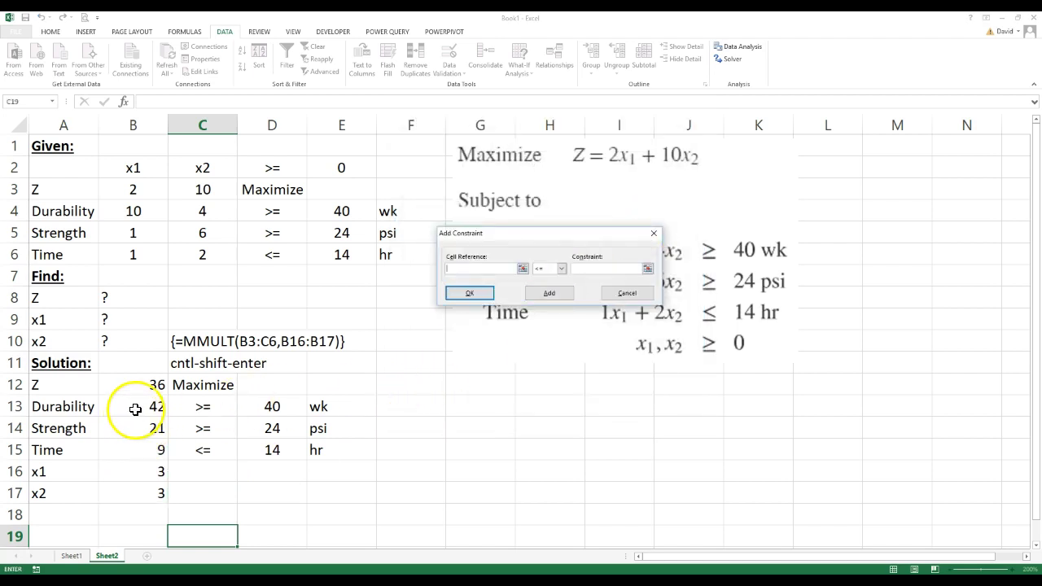
pyautogui.click(136, 409)
pyautogui.click(561, 268)
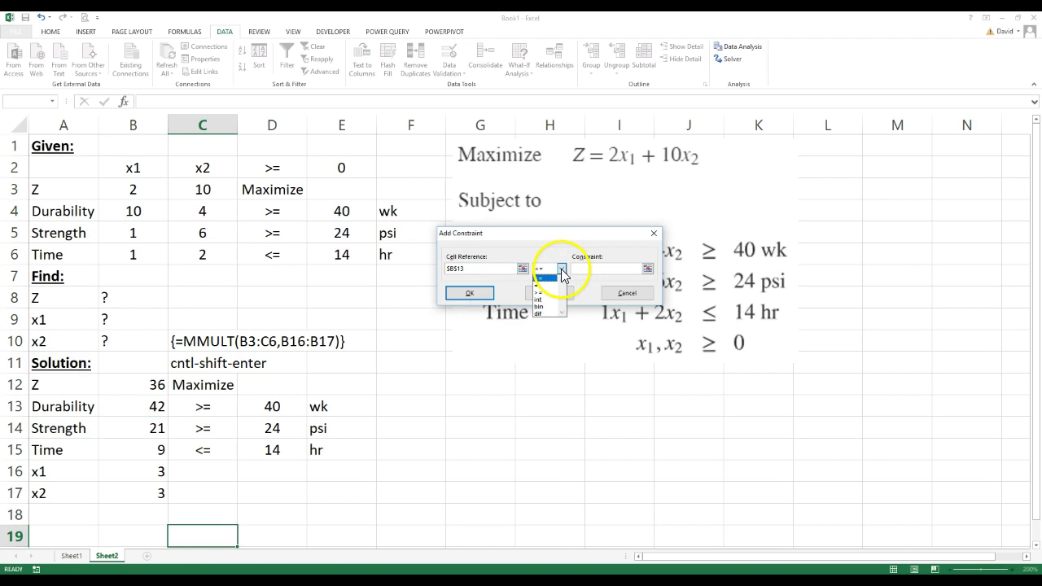
pyautogui.click(539, 292)
pyautogui.click(579, 268)
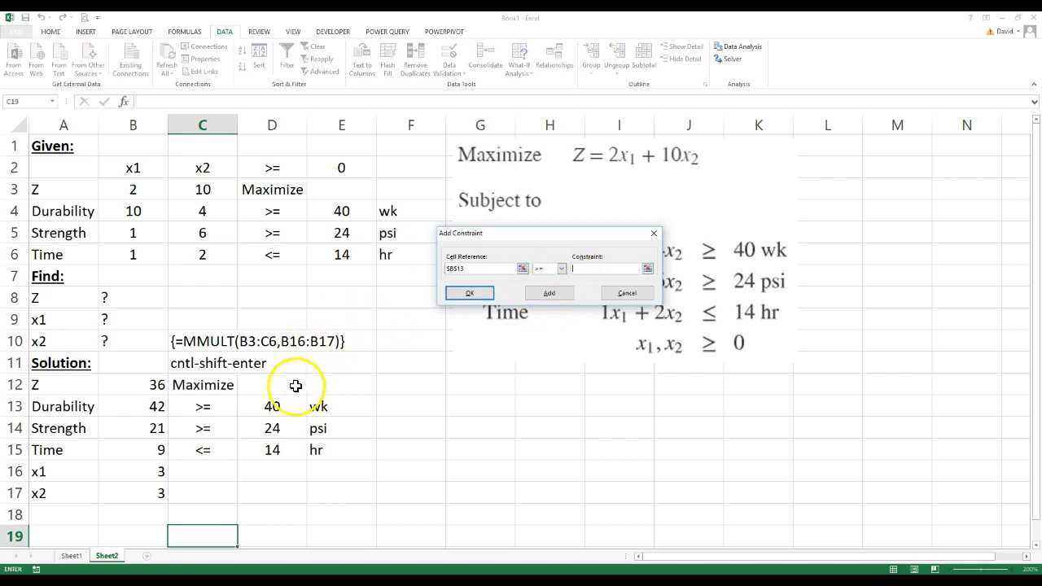
pyautogui.click(274, 409)
pyautogui.click(548, 293)
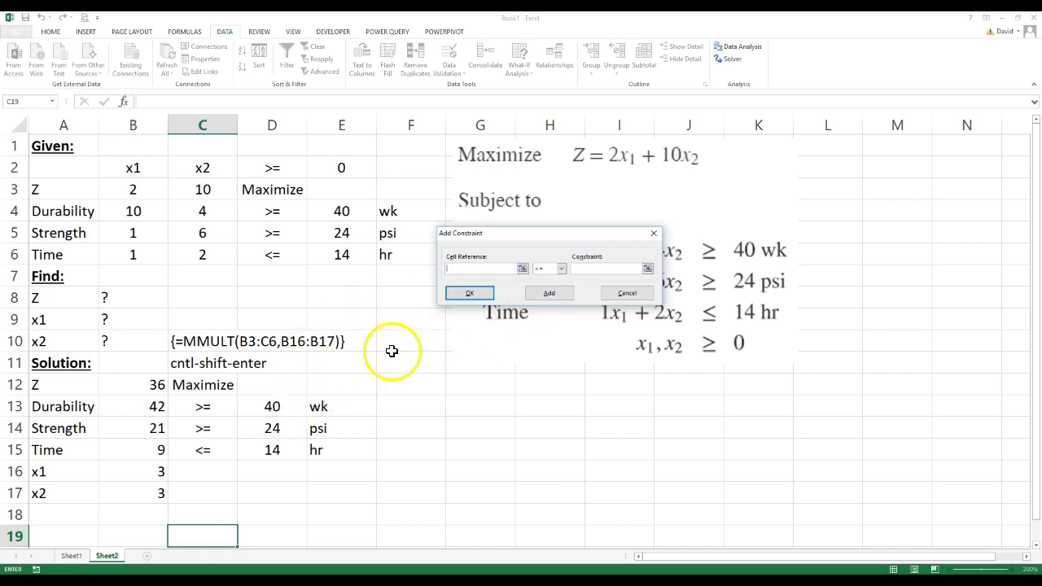
# - Add the Strength constraint B14 >= D14 (24) and Time constraint B15 <= D15 (14)
pyautogui.click(146, 426)
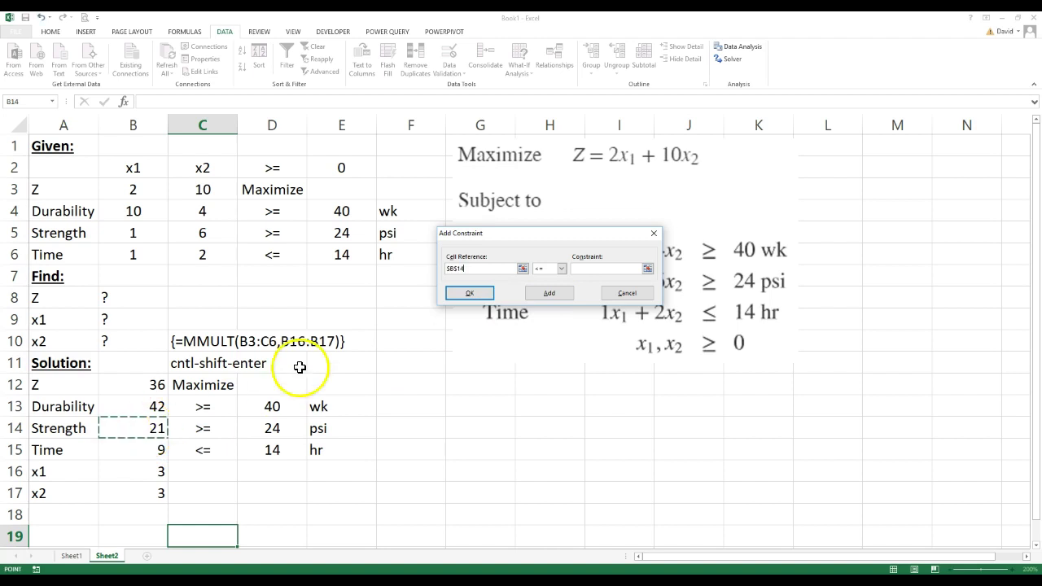
pyautogui.click(562, 269)
pyautogui.click(540, 286)
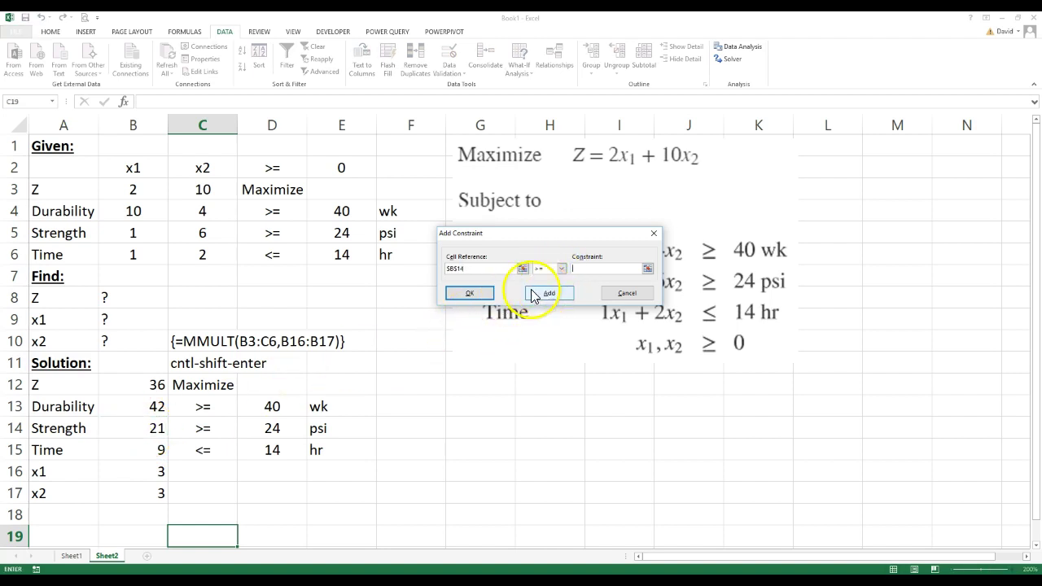
pyautogui.click(271, 419)
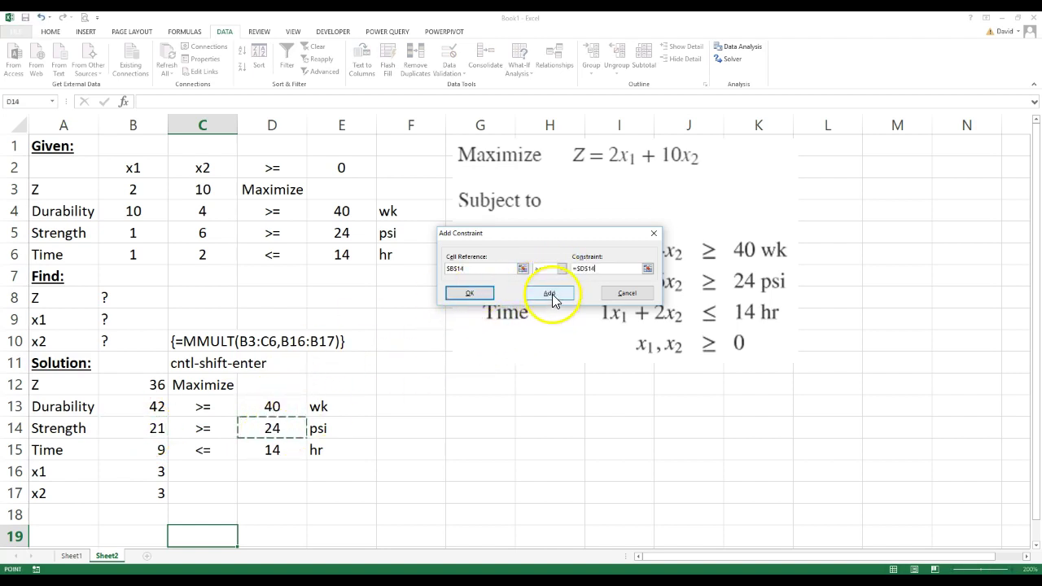
pyautogui.click(153, 453)
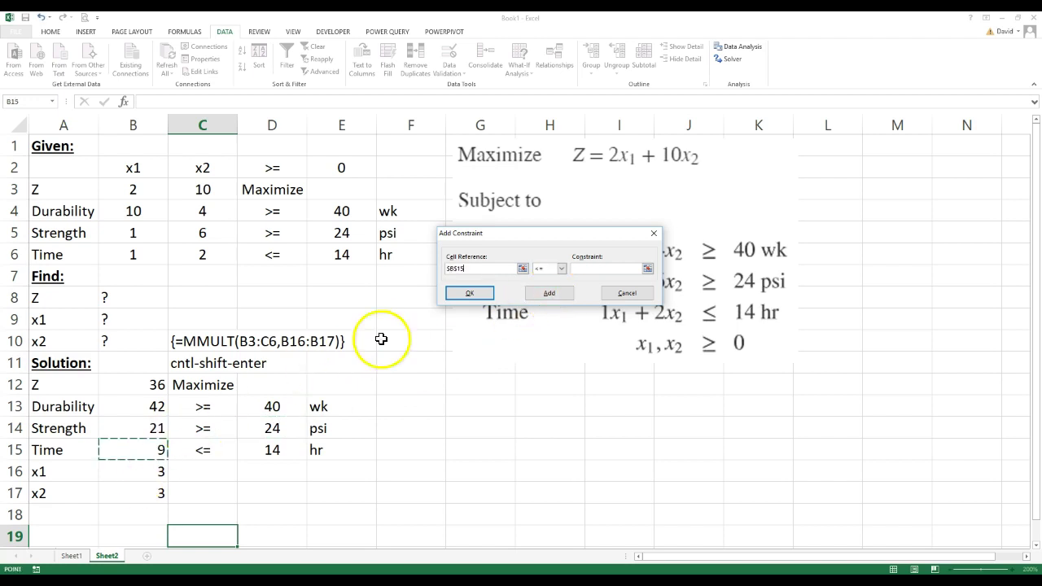
pyautogui.click(271, 449)
pyautogui.click(470, 295)
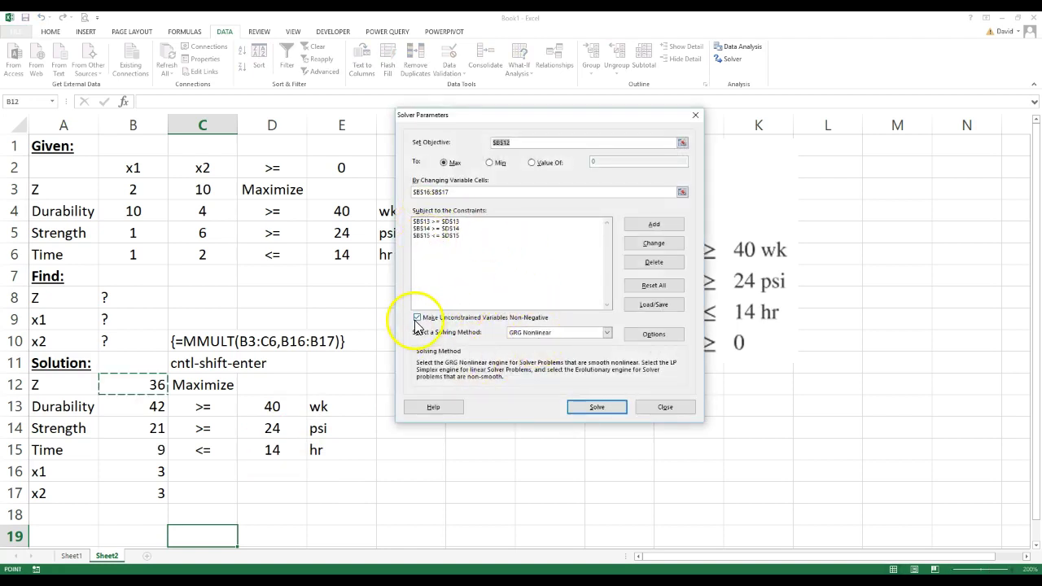
# - Reset the objective to $B$12 and solve with Simplex LP, getting Z = 65.5
pyautogui.moveTo(131, 168); pyautogui.dragTo(322, 172)
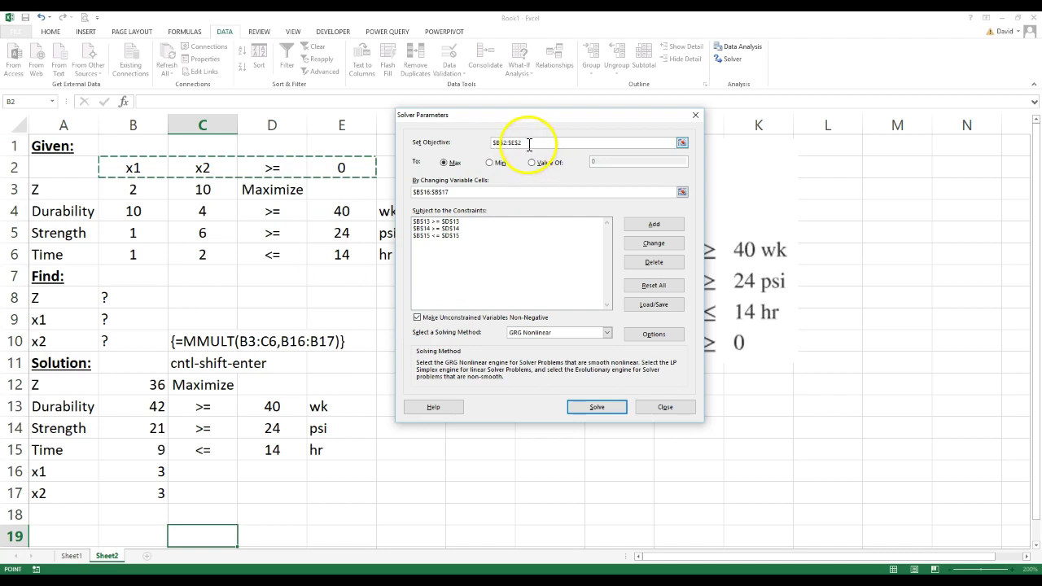
pyautogui.moveTo(530, 140); pyautogui.dragTo(442, 151)
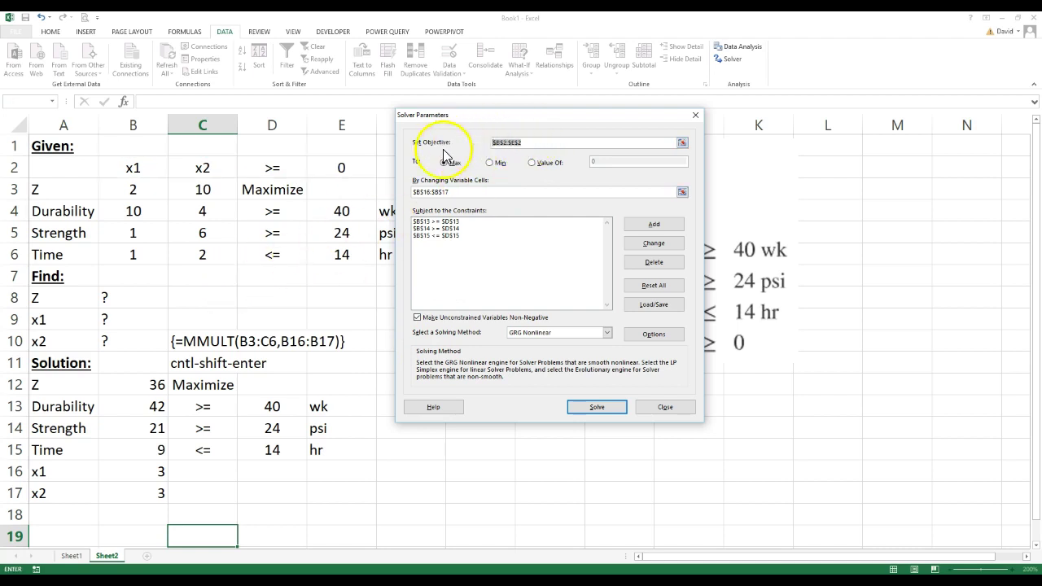
pyautogui.click(150, 385)
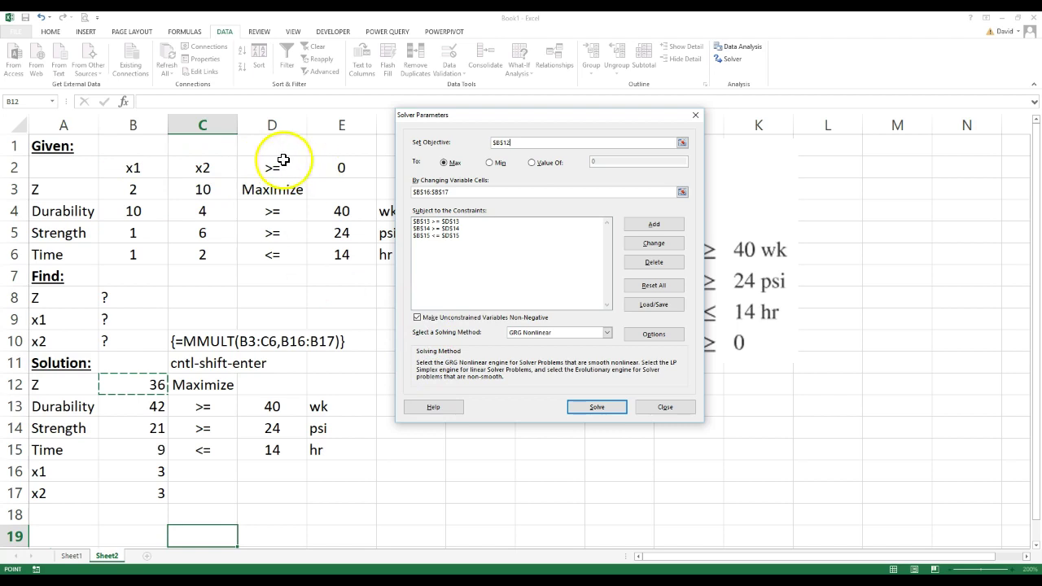
pyautogui.click(570, 332)
pyautogui.click(534, 356)
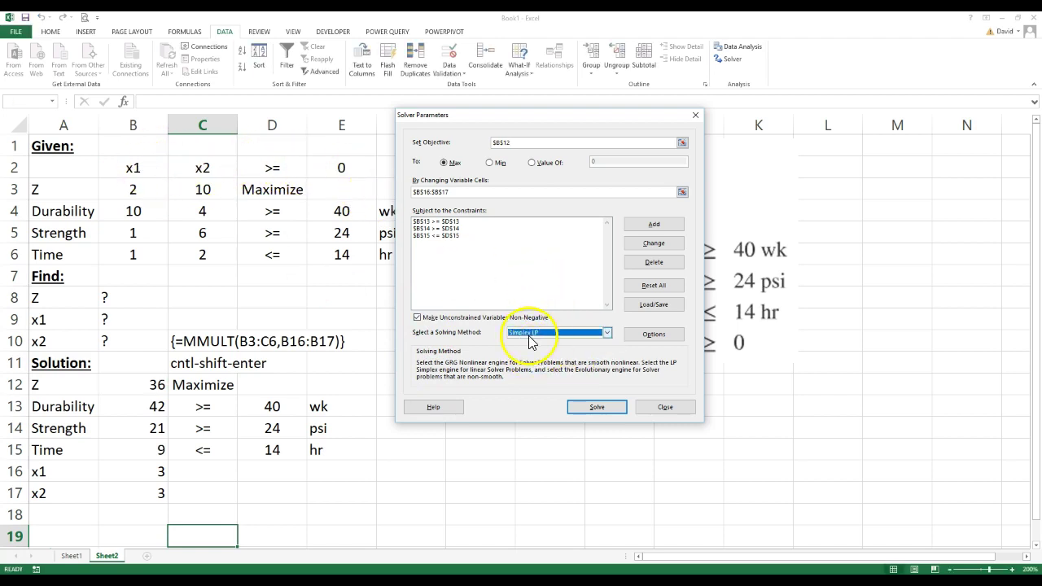
pyautogui.click(596, 407)
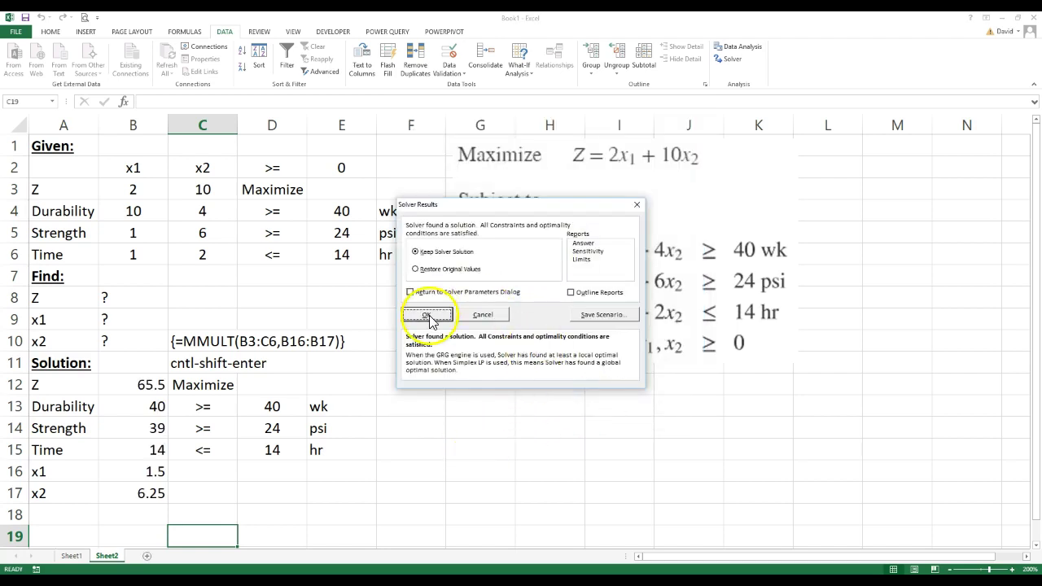
# - Keep Solver's solution and fill the x1, x2 rows (A16:B17) and Z row (A12:B12) yellow
pyautogui.click(427, 315)
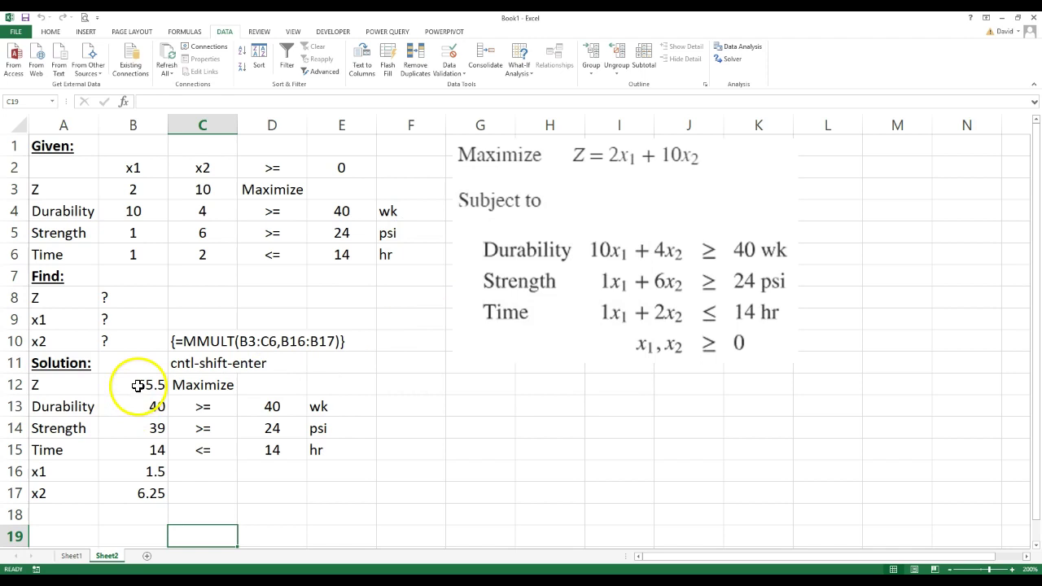
pyautogui.moveTo(136, 384); pyautogui.dragTo(130, 491)
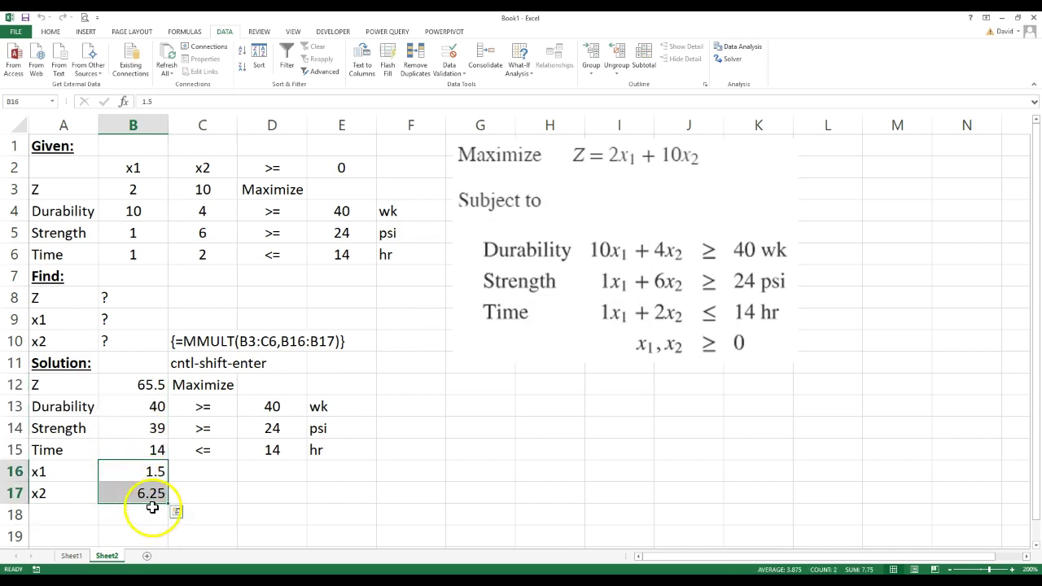
pyautogui.moveTo(59, 473); pyautogui.dragTo(126, 488)
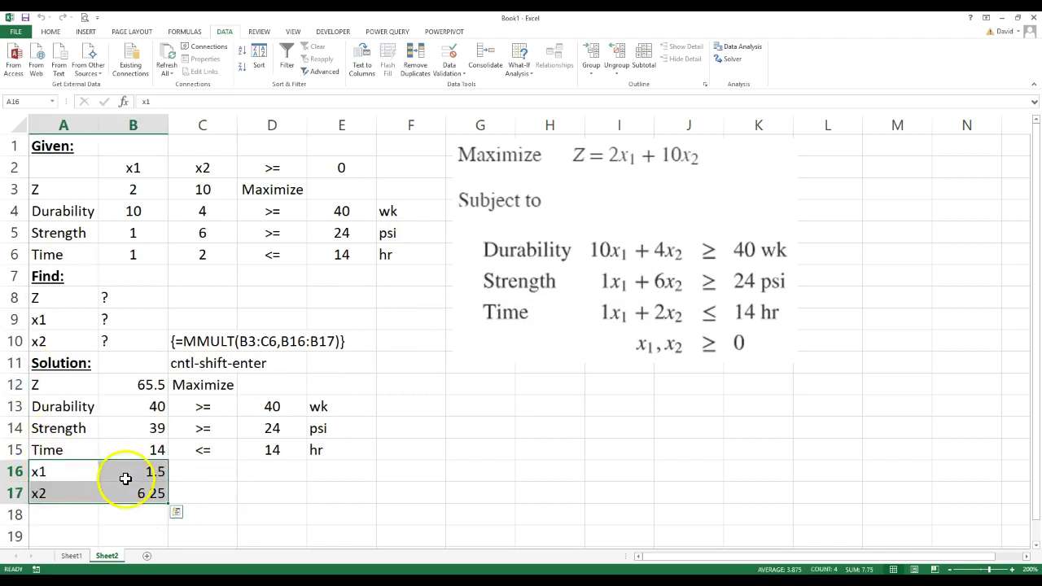
pyautogui.click(50, 32)
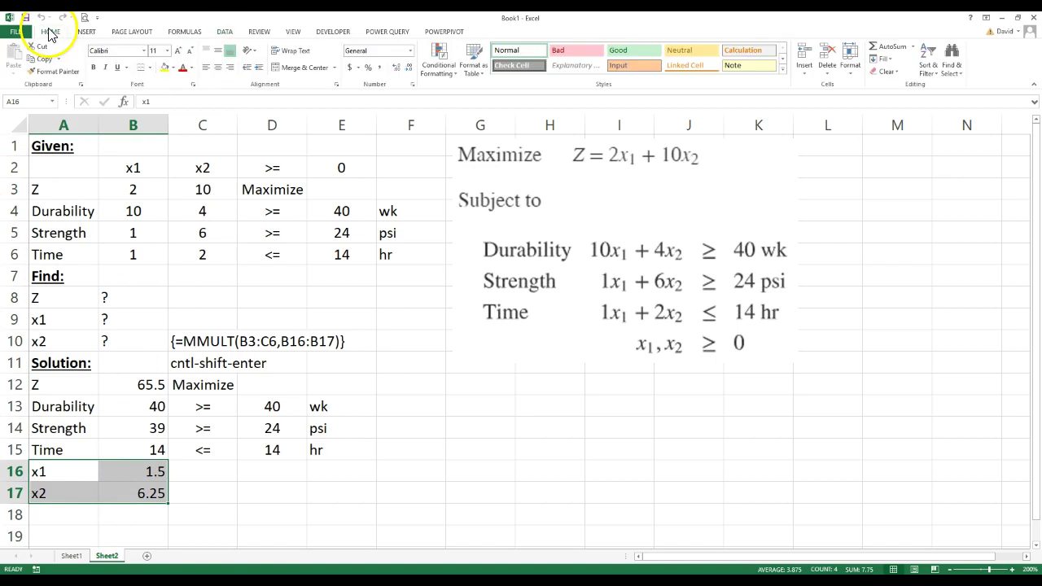
pyautogui.click(165, 69)
pyautogui.moveTo(65, 384); pyautogui.dragTo(111, 384)
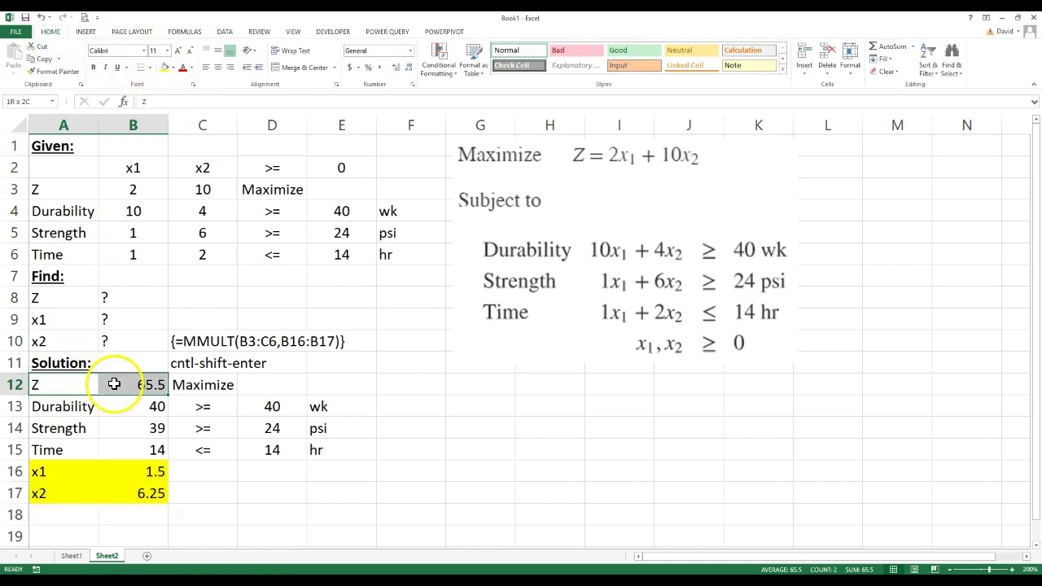
pyautogui.click(166, 69)
pyautogui.click(302, 514)
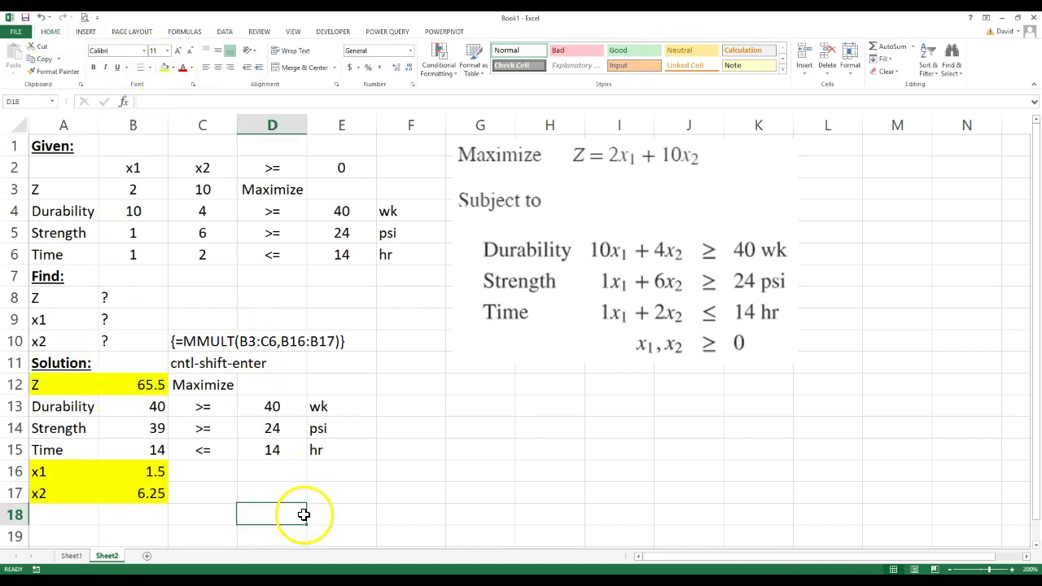
pyautogui.click(402, 388)
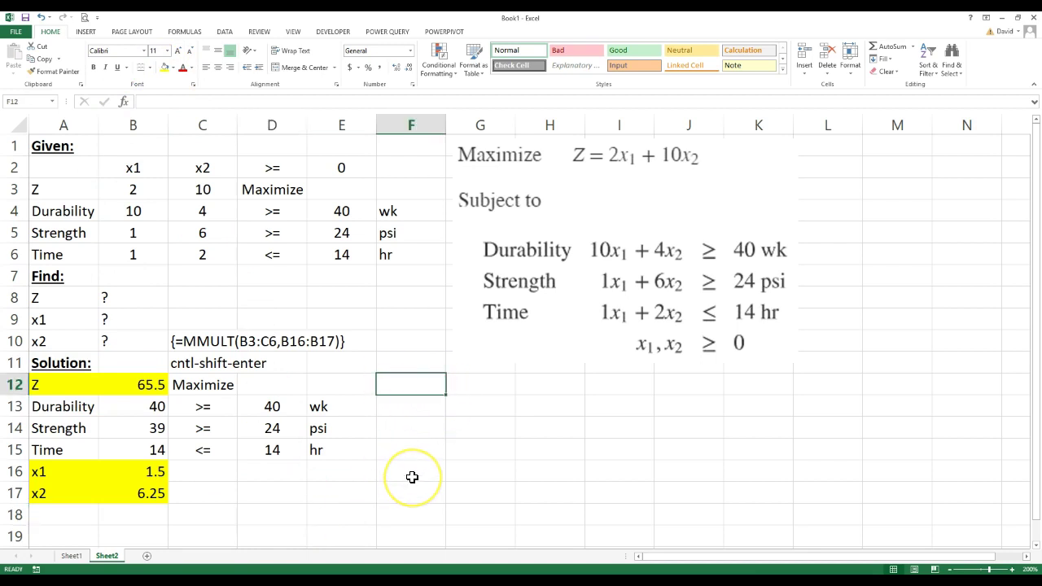
# - Add the headings surplus in F12 and slack in G12
pyautogui.write('surplus')
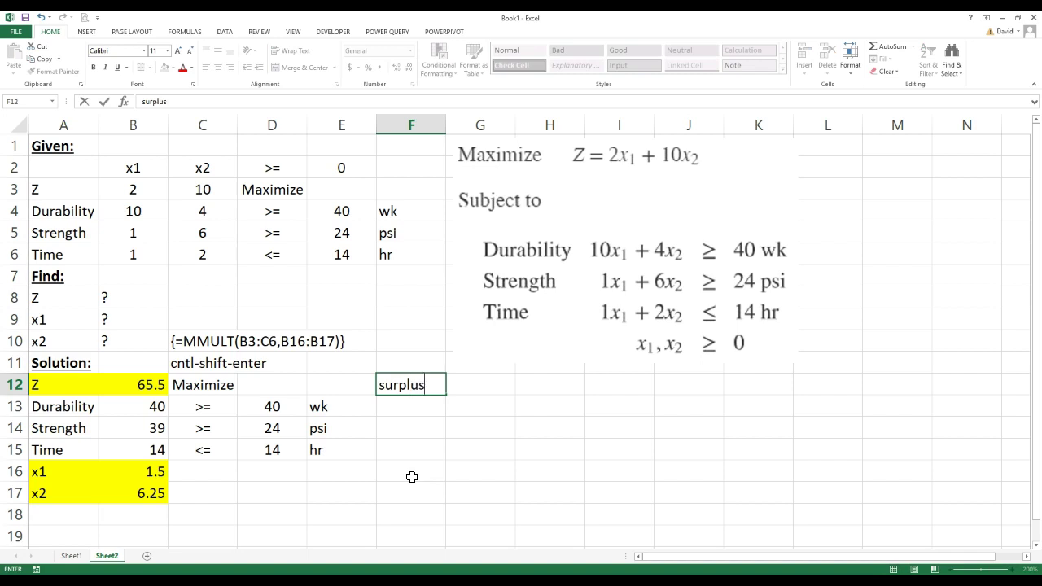
pyautogui.press('Tab')
pyautogui.write('slack')
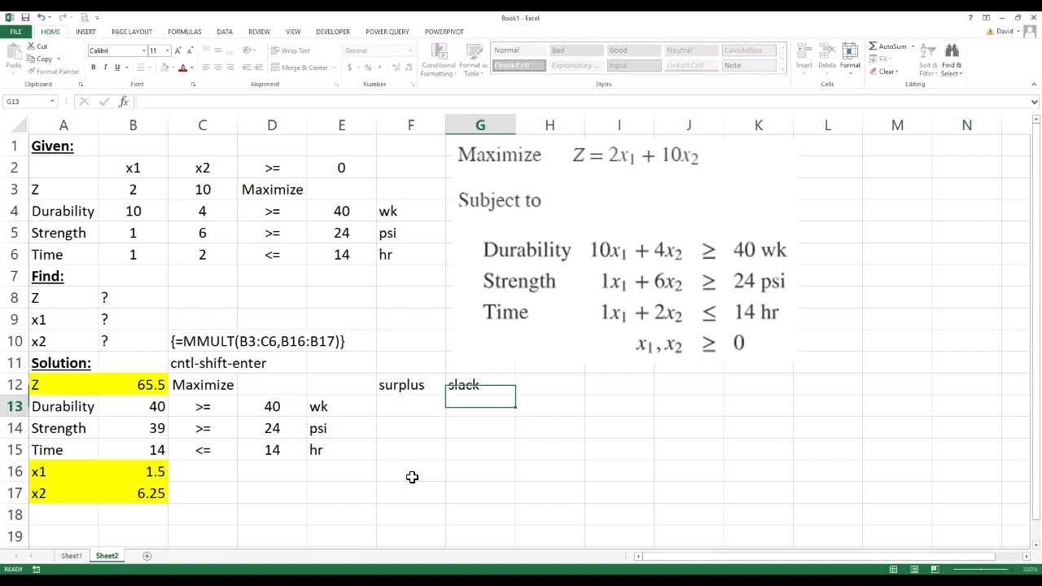
pyautogui.press('Return')
# - Enter surplus formula =B13-D13 in F13 and fill it to F14, giving 0 and 15
pyautogui.moveTo(200, 404); pyautogui.dragTo(198, 435)
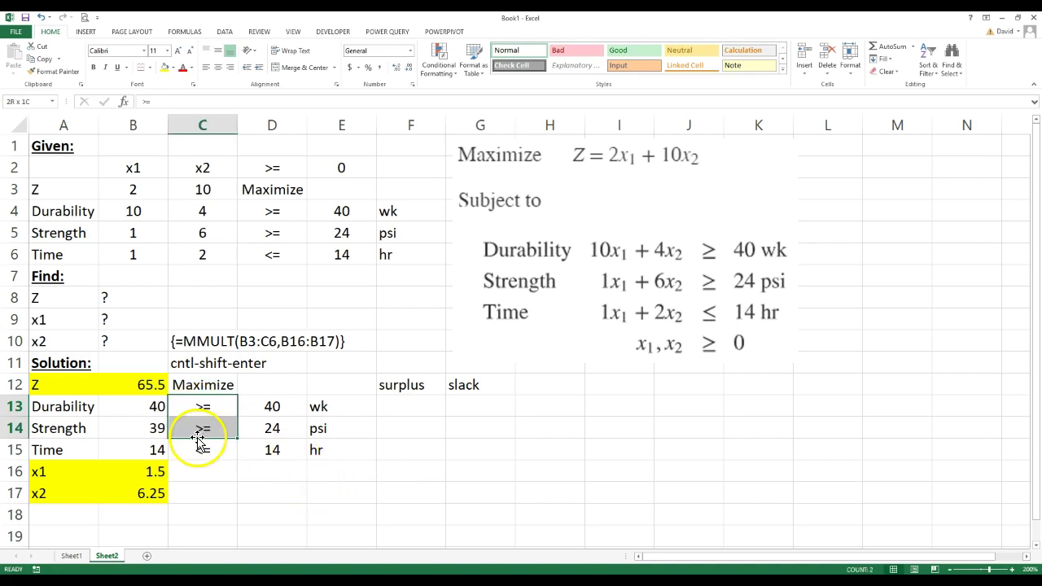
pyautogui.click(411, 409)
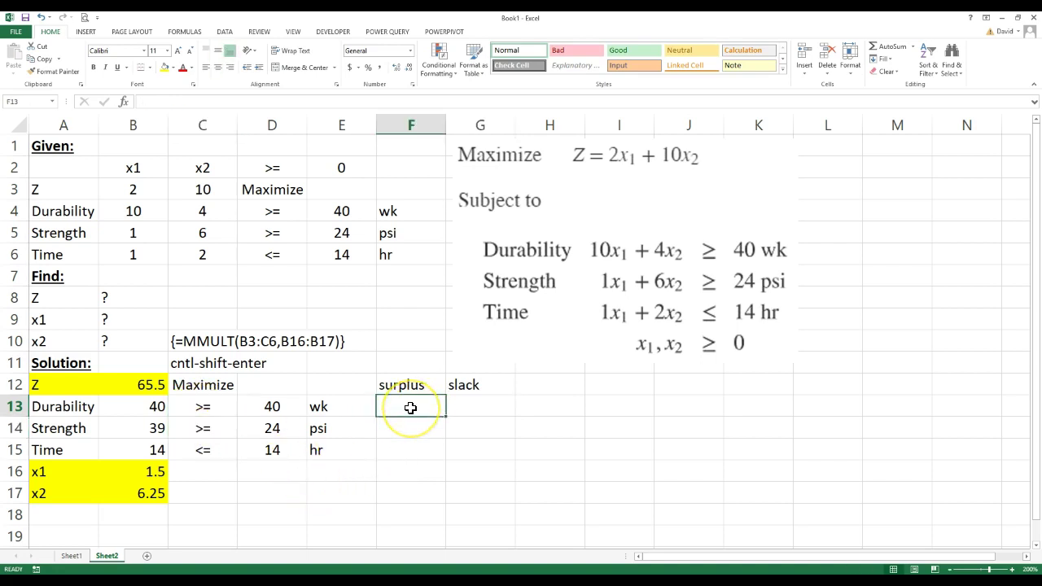
pyautogui.write('=')
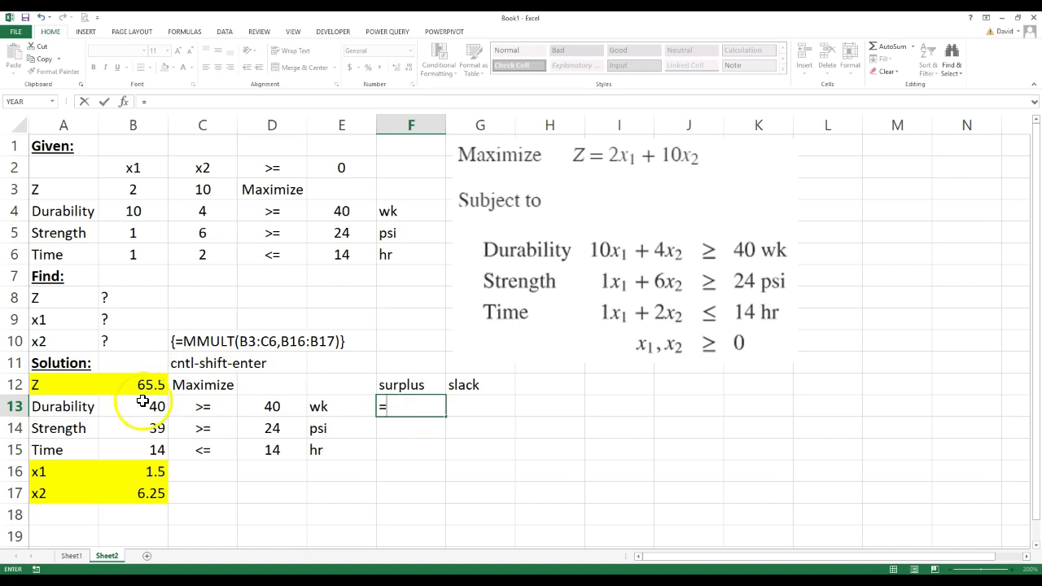
pyautogui.click(142, 401)
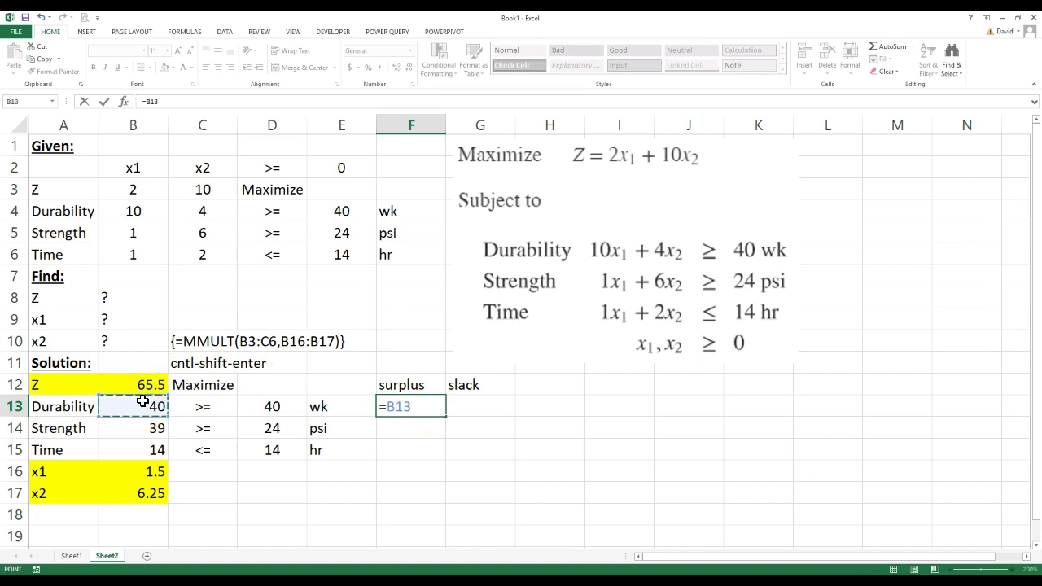
pyautogui.write('-')
pyautogui.click(264, 407)
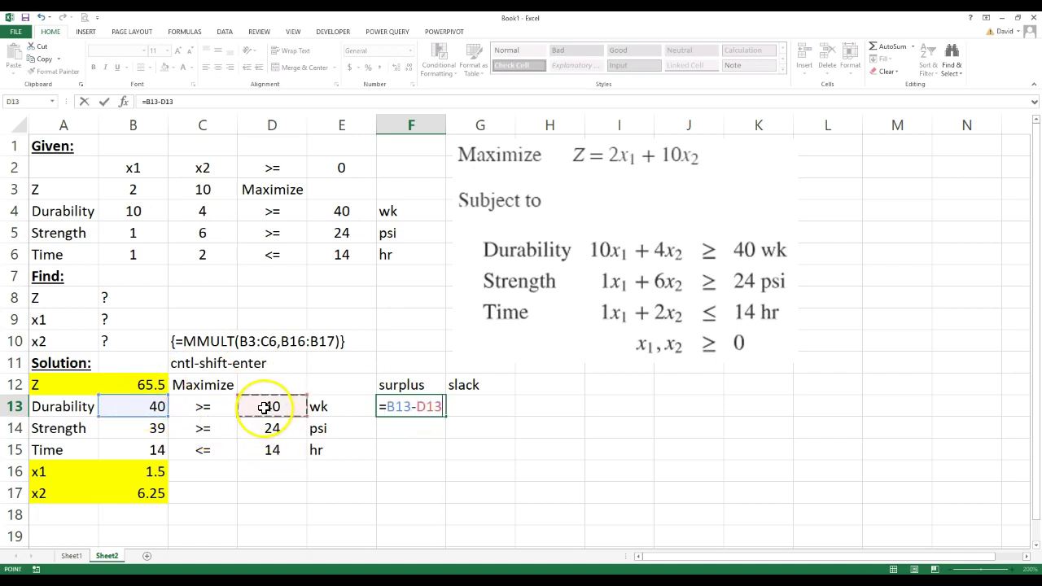
pyautogui.press('Return')
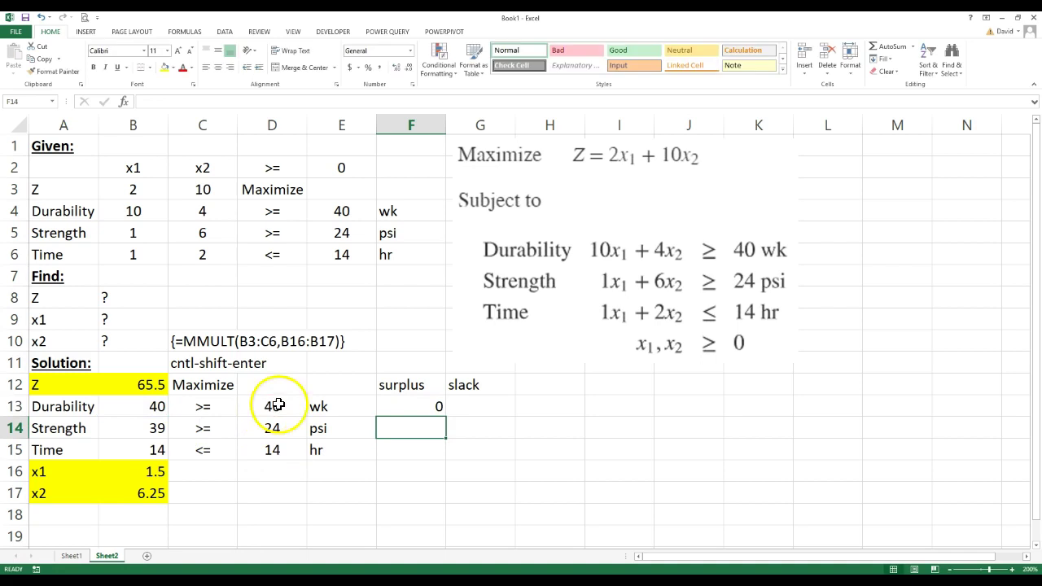
pyautogui.click(439, 411)
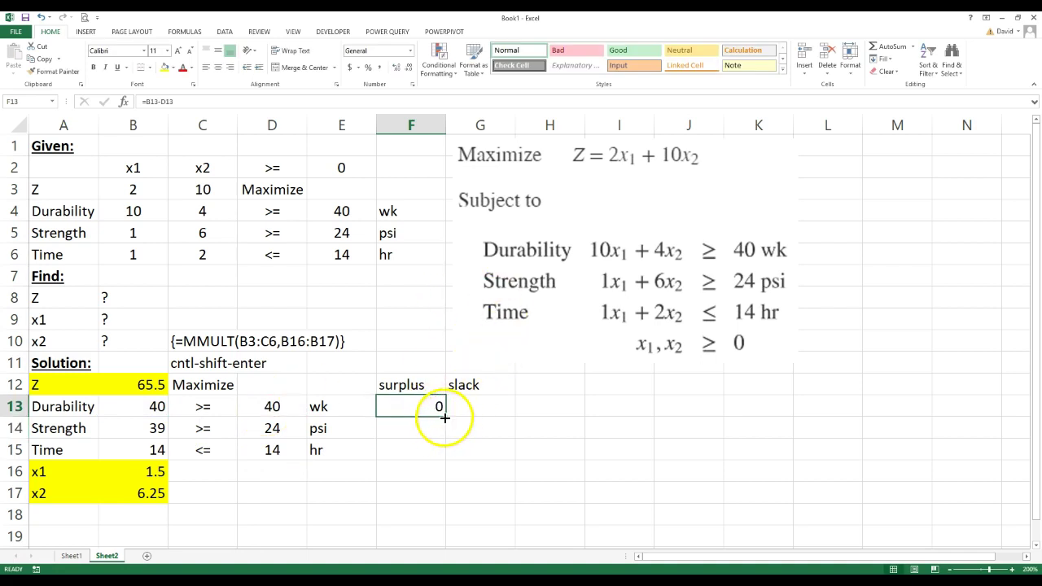
pyautogui.moveTo(446, 417); pyautogui.dragTo(441, 431)
# - Enter the Time slack formula =D15-B15 in G15, giving 0
pyautogui.click(475, 447)
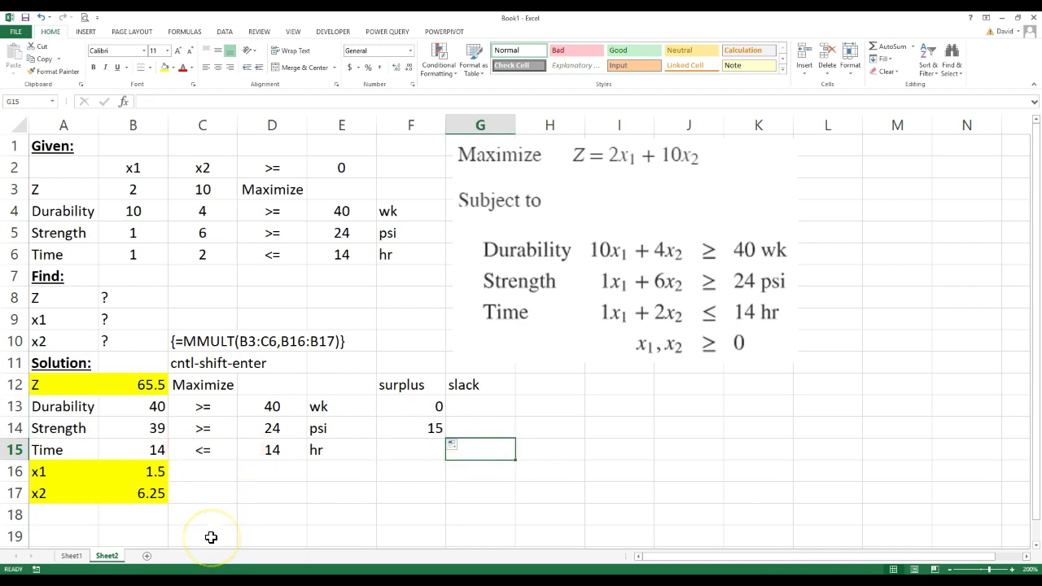
pyautogui.write('-')
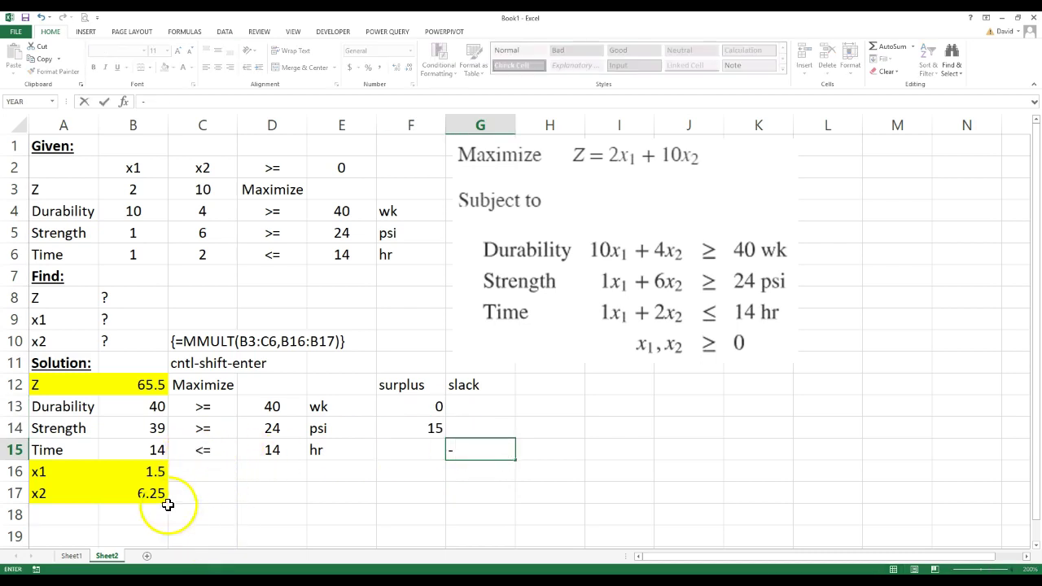
pyautogui.click(272, 449)
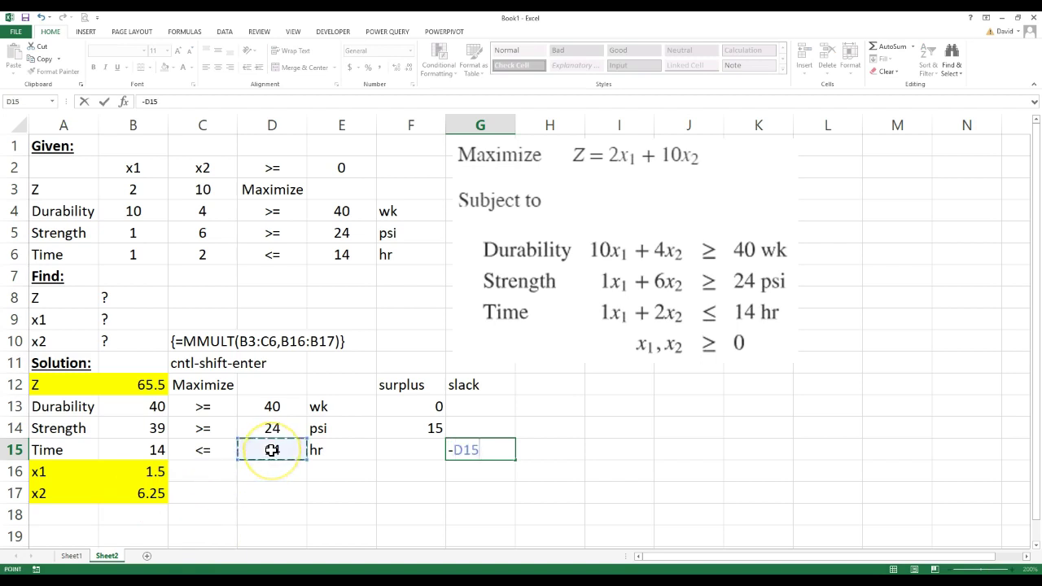
pyautogui.click(122, 448)
pyautogui.click(451, 451)
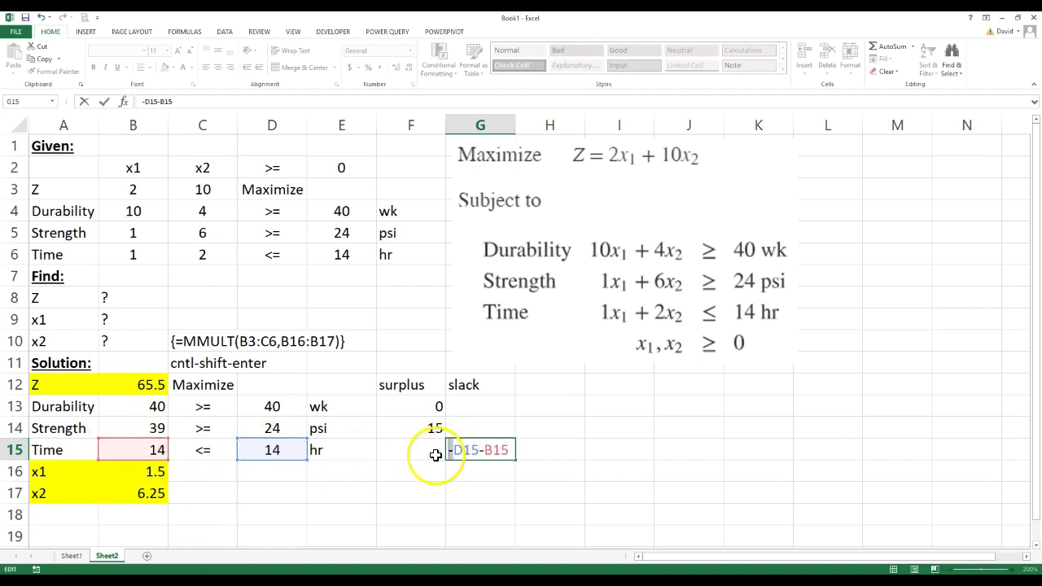
pyautogui.write('=')
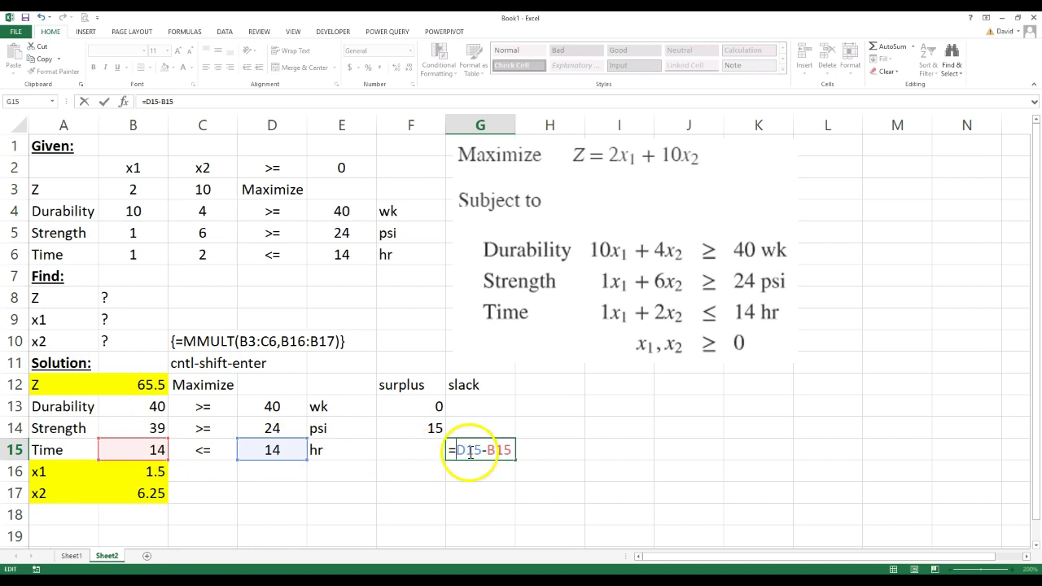
pyautogui.press('Return')
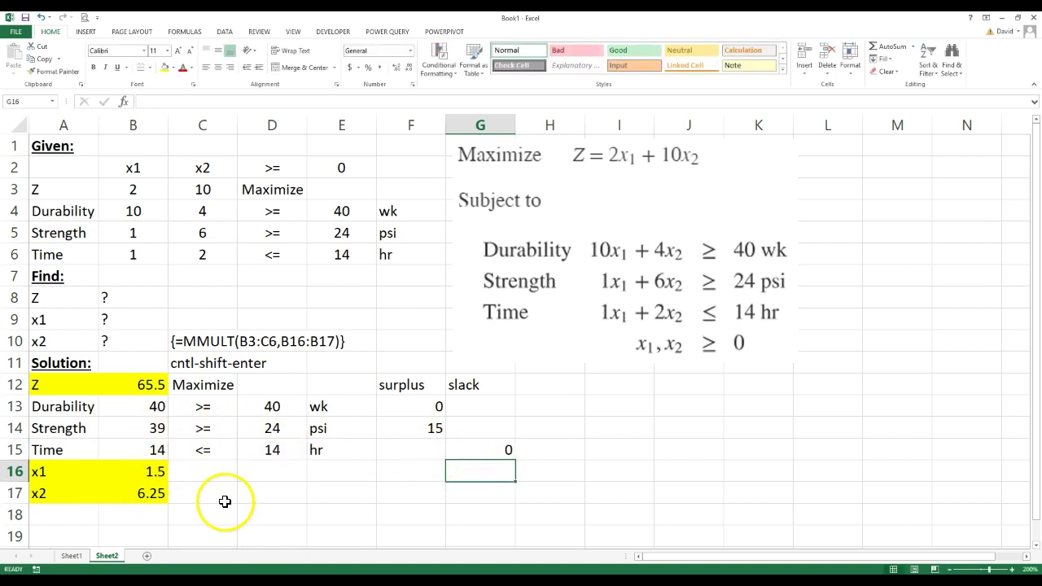
pyautogui.moveTo(77, 427); pyautogui.dragTo(396, 426)
pyautogui.click(277, 494)
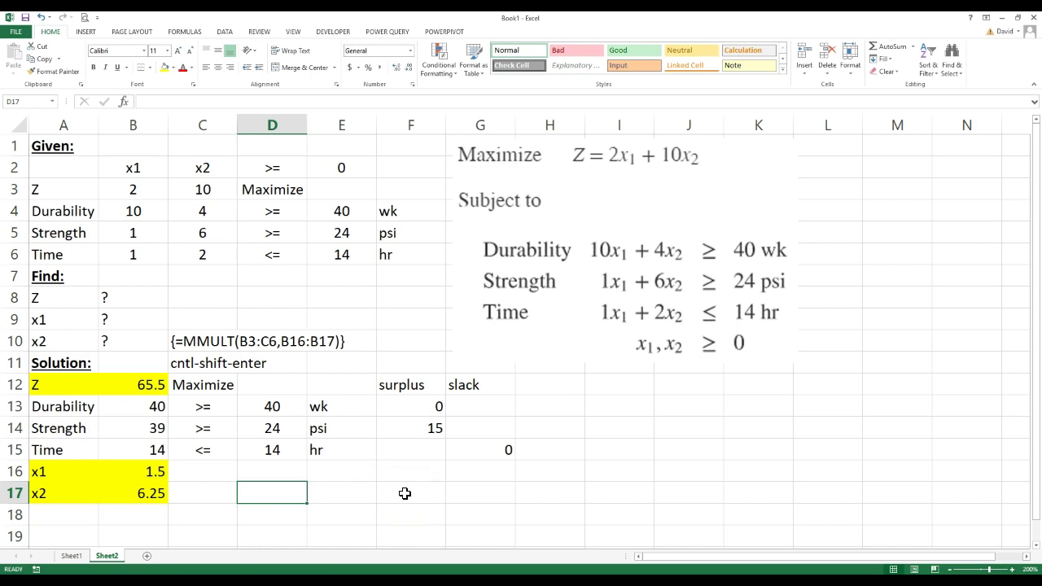
pyautogui.moveTo(134, 384); pyautogui.dragTo(155, 449)
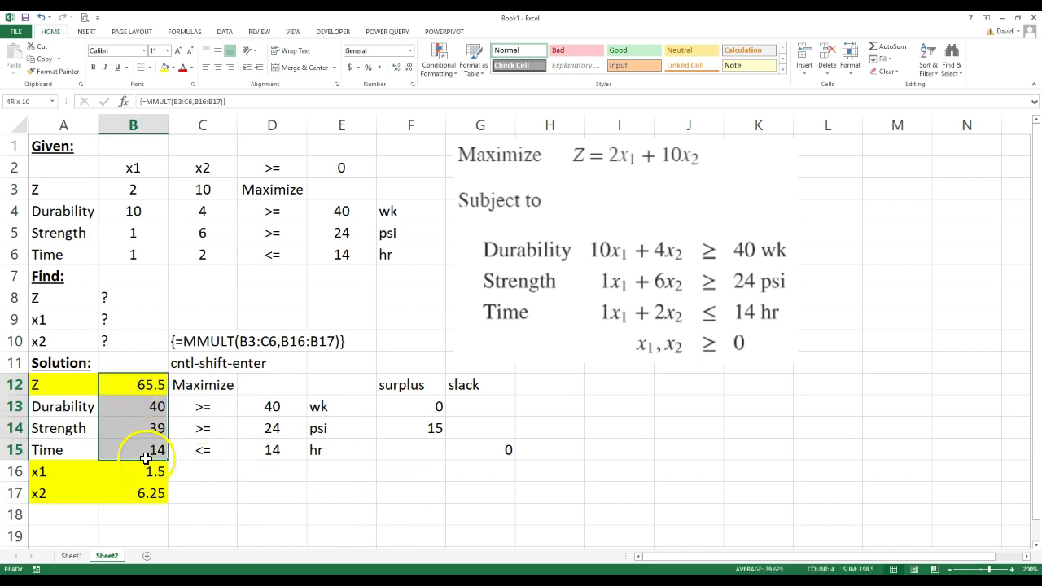